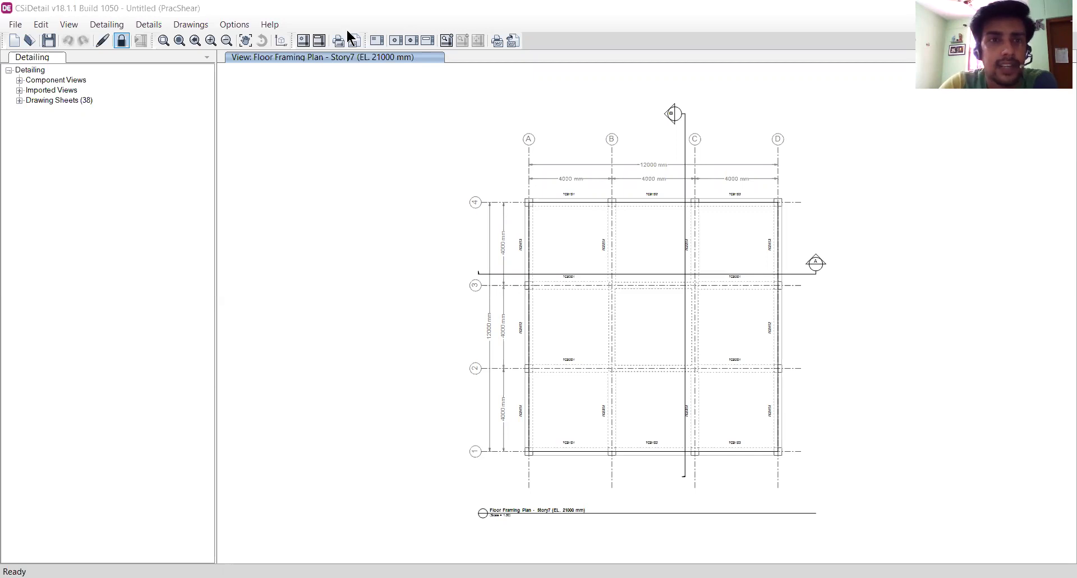
{"action": "left_click", "coordinate": [531, 286]}
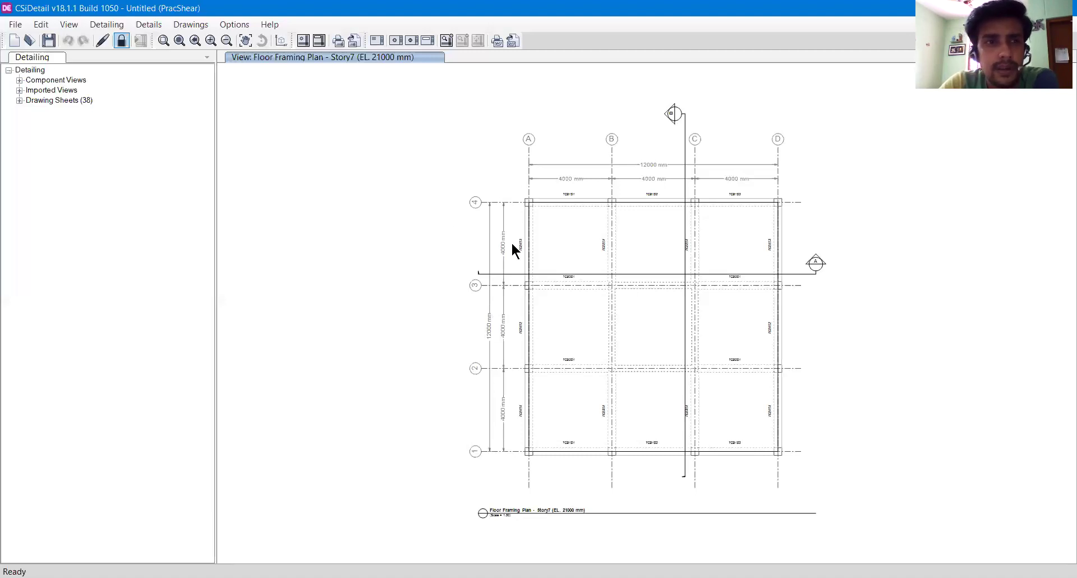
{"action": "left_click", "coordinate": [15, 24]}
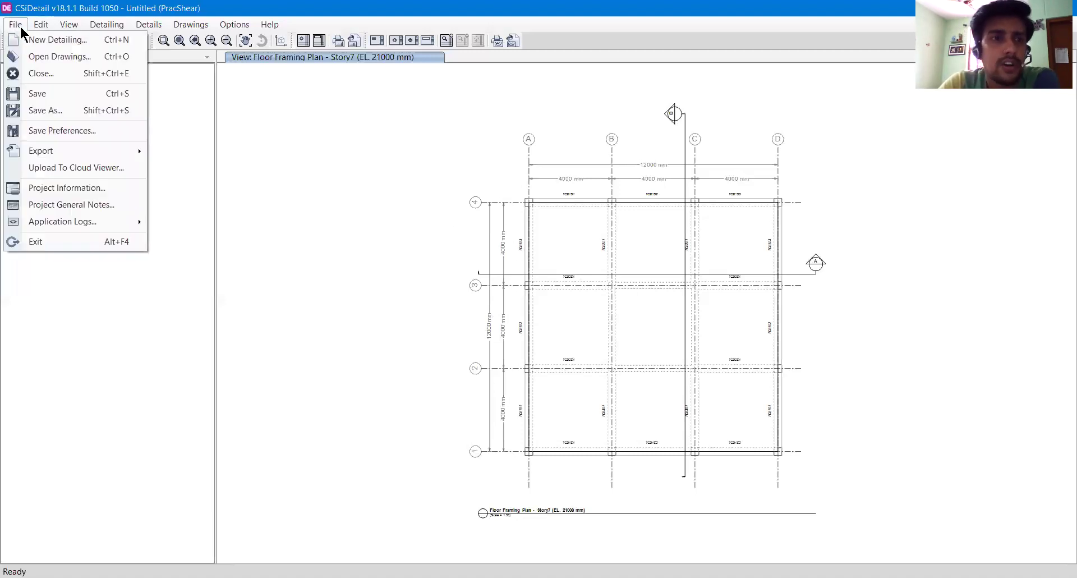
{"action": "mouse_move", "coordinate": [96, 25]}
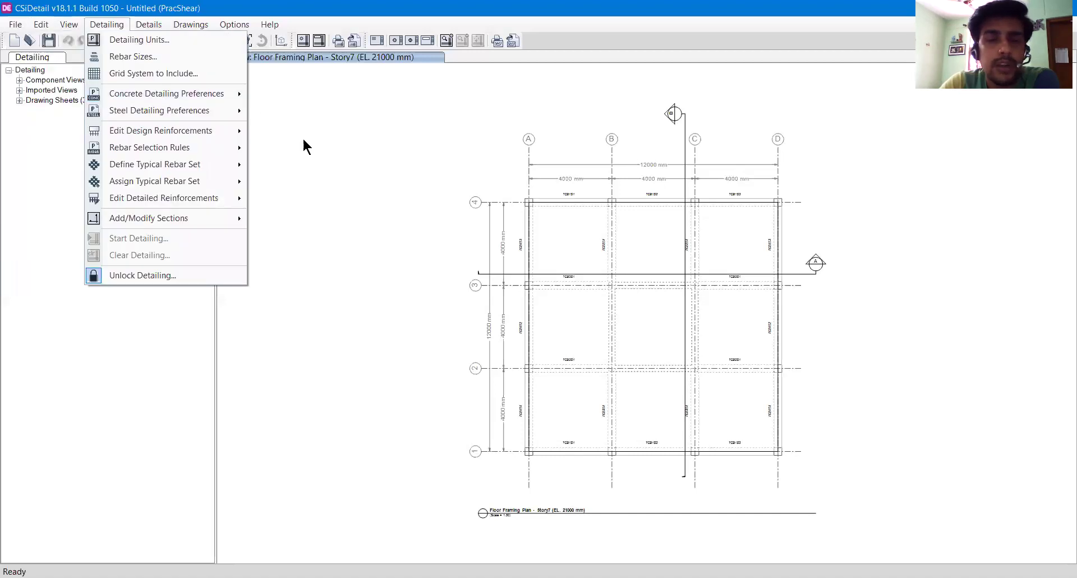
{"action": "left_click", "coordinate": [325, 45]}
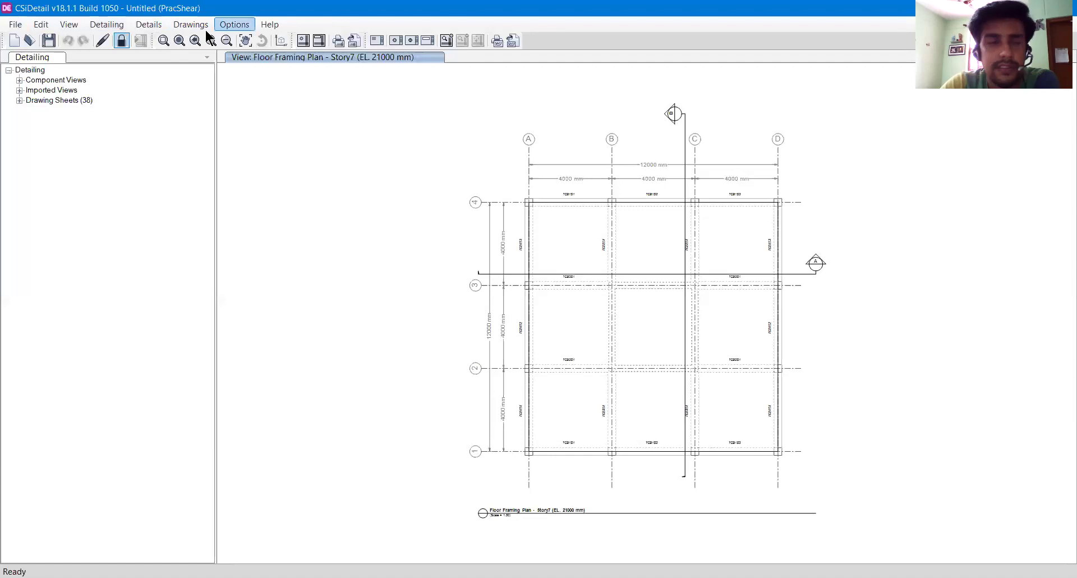
{"action": "left_click", "coordinate": [15, 24]}
{"action": "mouse_move", "coordinate": [51, 25]}
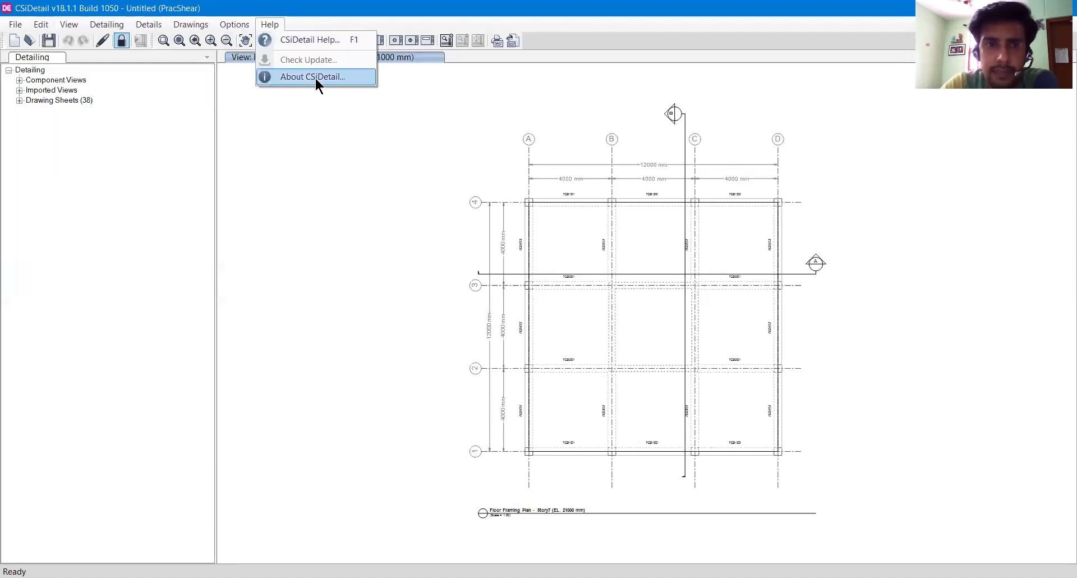
{"action": "left_click", "coordinate": [307, 39]}
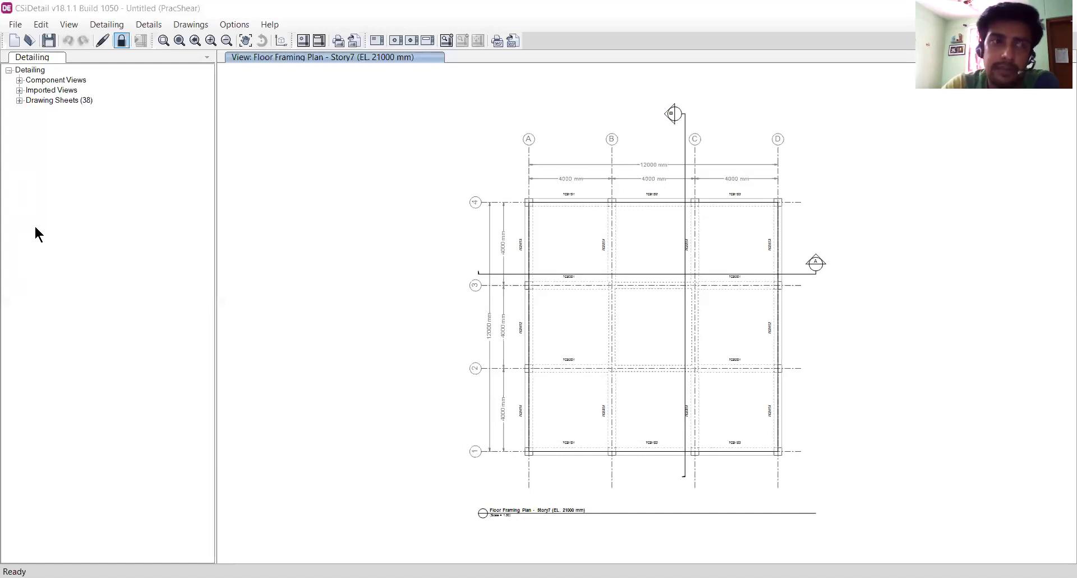
{"action": "left_click", "coordinate": [470, 288]}
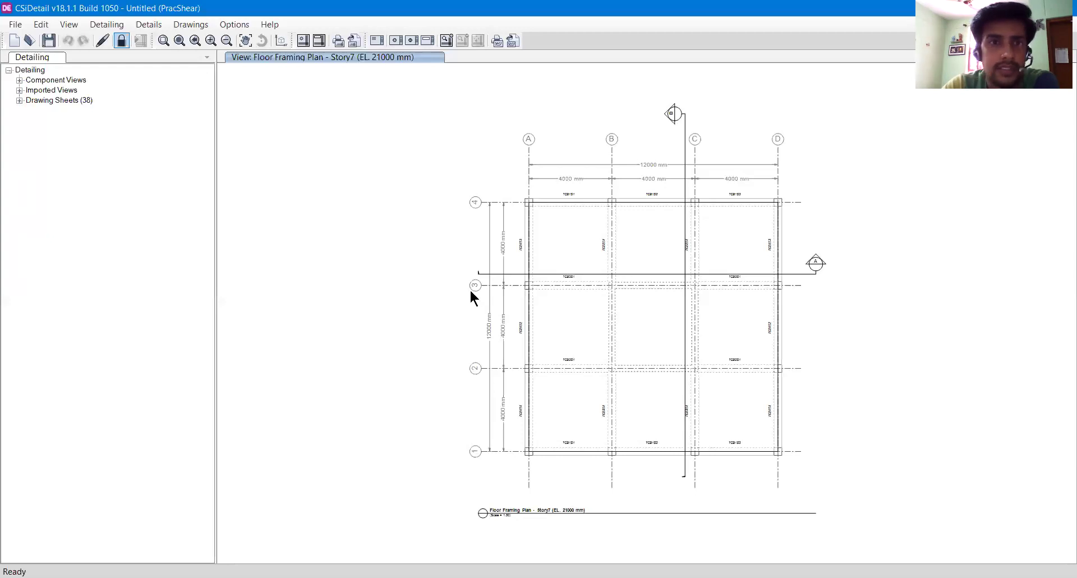
{"action": "left_click", "coordinate": [268, 25]}
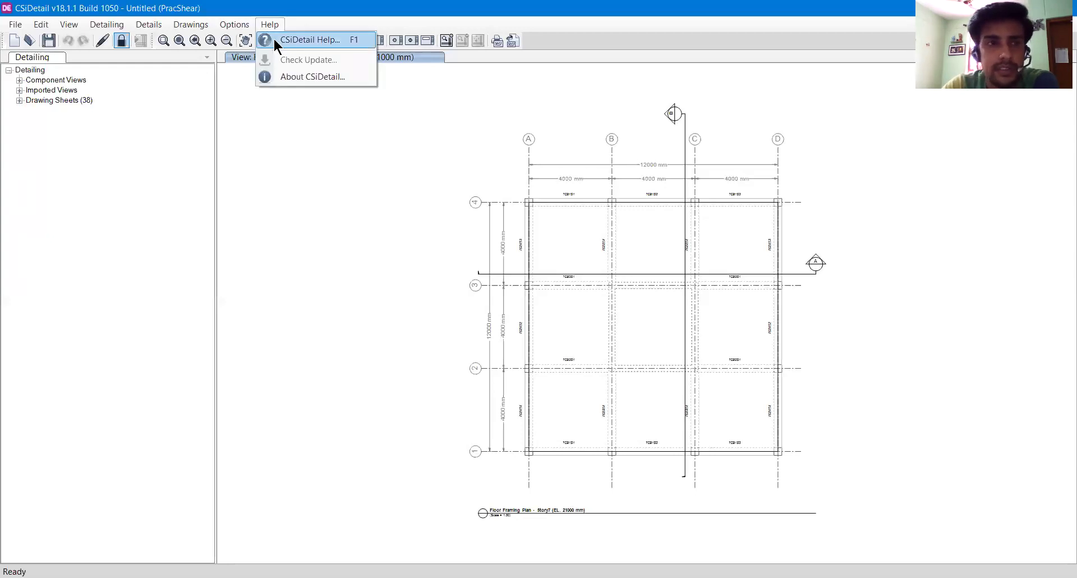
{"action": "left_click", "coordinate": [269, 24]}
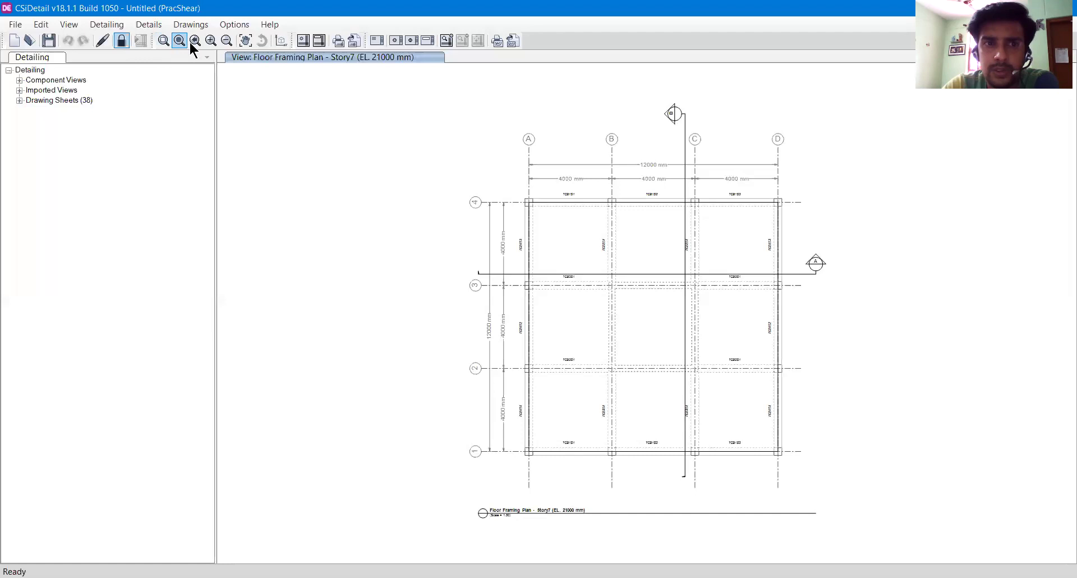
Step: Review the properties of the Story7 floor framing plan view and its view text editor, closing both without edits
{"action": "left_click", "coordinate": [302, 41]}
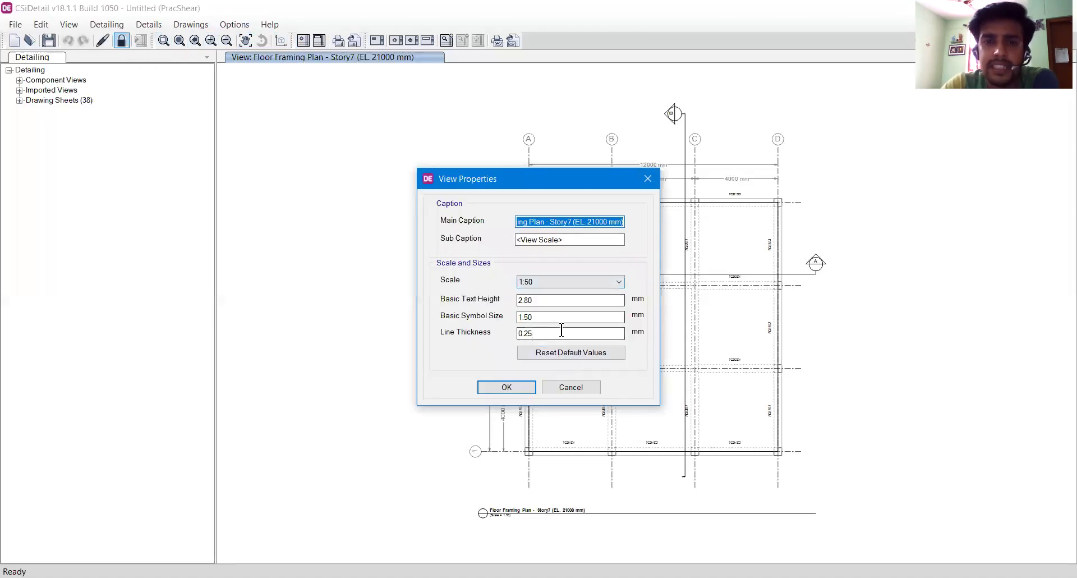
{"action": "left_click", "coordinate": [578, 388]}
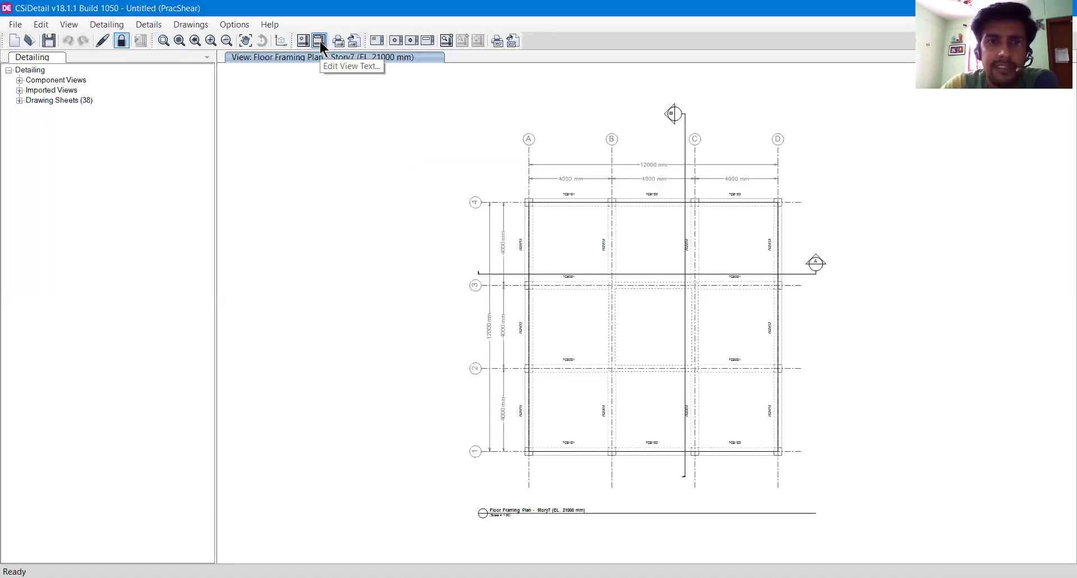
{"action": "left_click", "coordinate": [320, 41]}
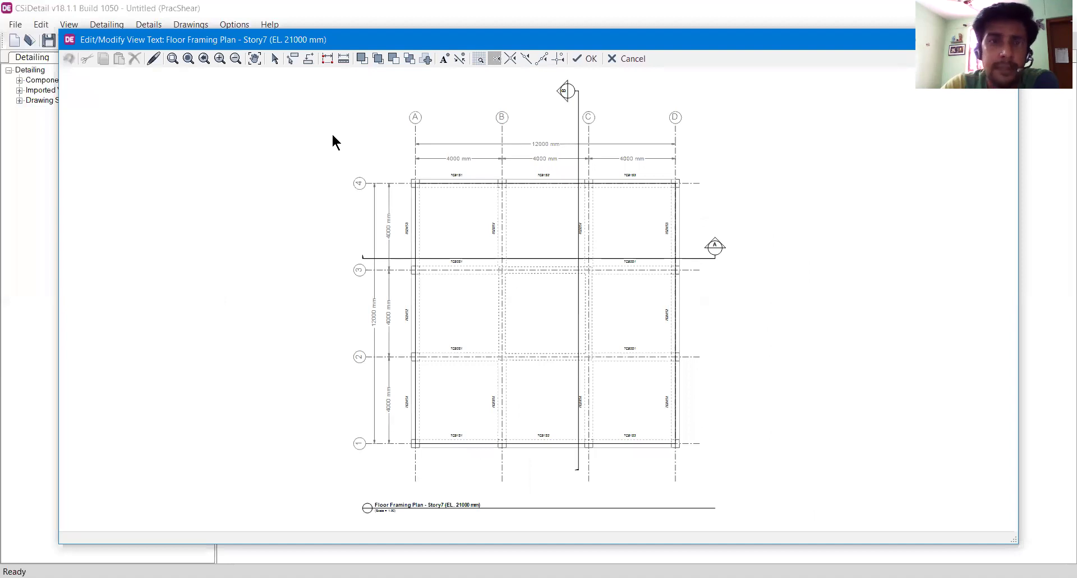
{"action": "key", "text": "Escape"}
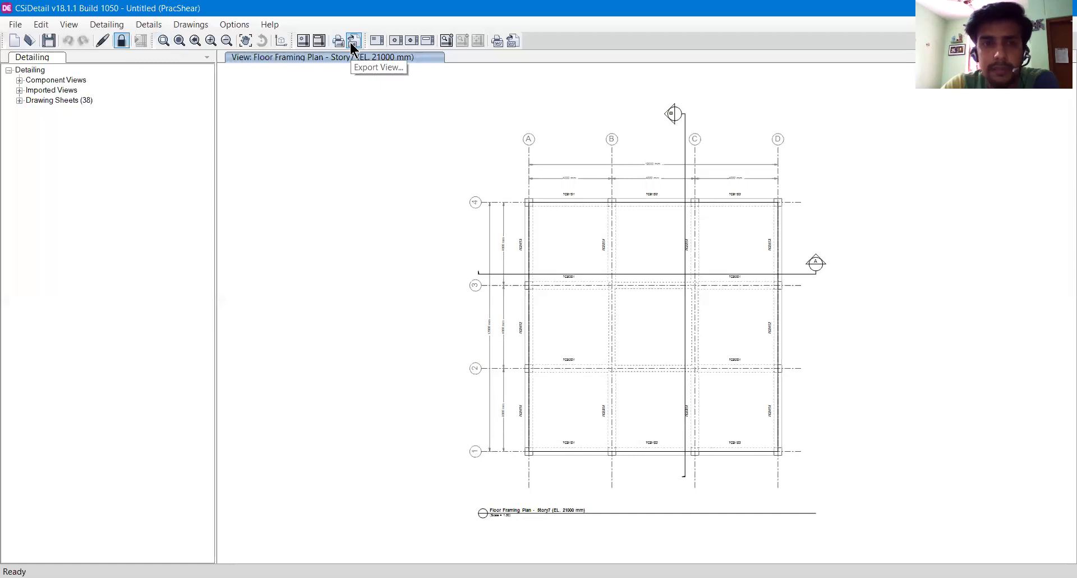
Step: Look through the editable list of drawings down to its last sheet and close it without edits
{"action": "left_click", "coordinate": [381, 51]}
{"action": "scroll", "coordinate": [404, 252], "scroll_direction": "down", "scroll_amount": 8}
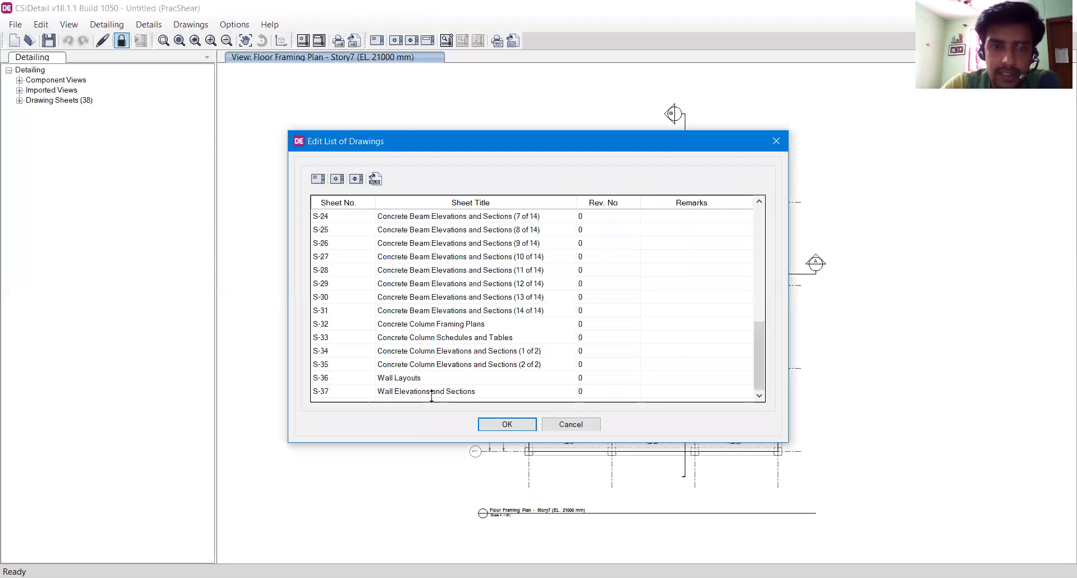
{"action": "left_click", "coordinate": [568, 426]}
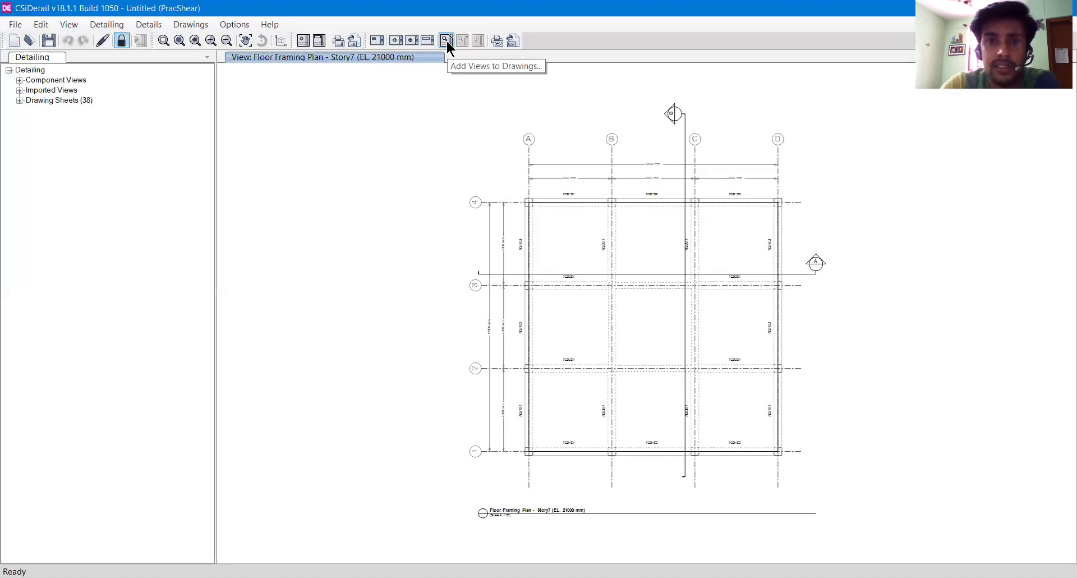
Step: Inspect the drawing export options for selected sheets in DXF format, browse the selectable drawings, and close without exporting
{"action": "left_click", "coordinate": [511, 41]}
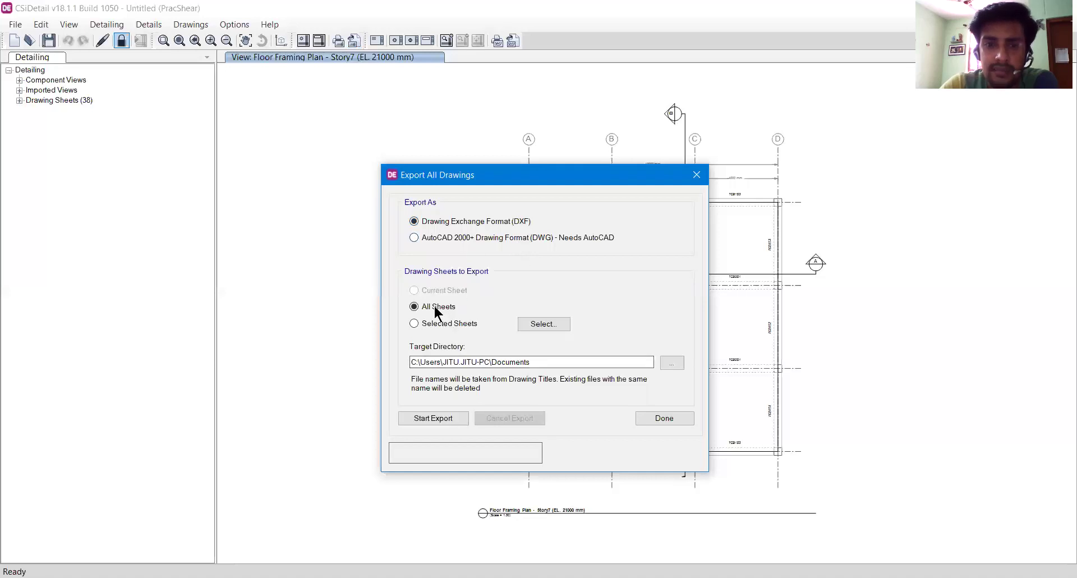
{"action": "left_click", "coordinate": [430, 324]}
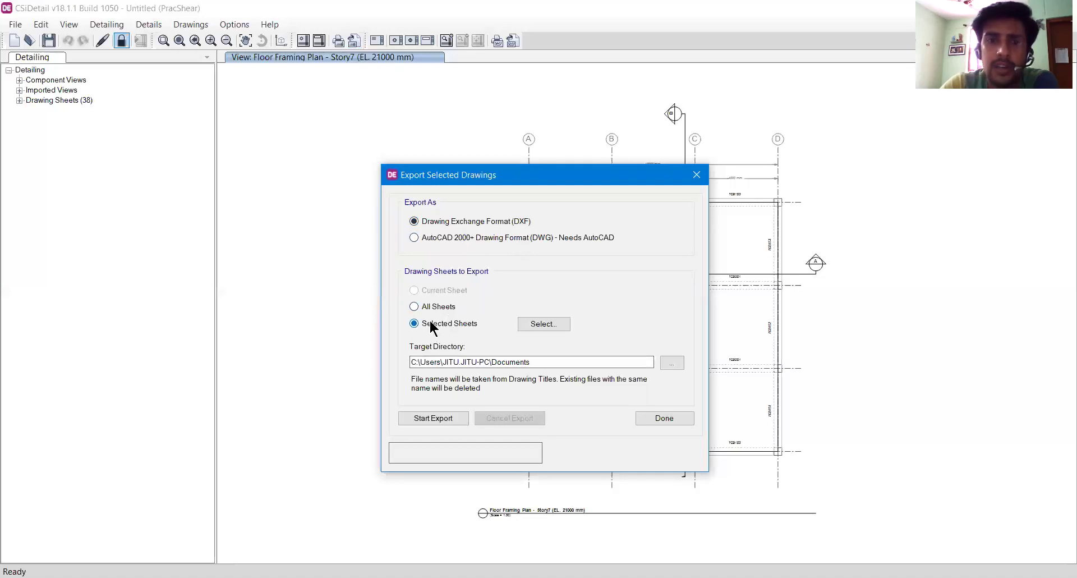
{"action": "left_click", "coordinate": [545, 325]}
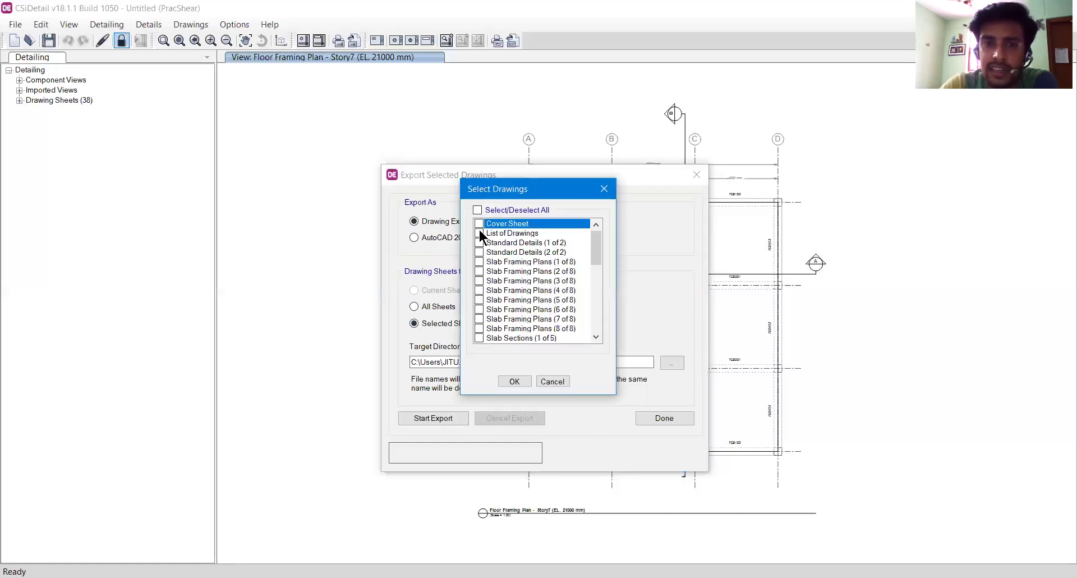
{"action": "scroll", "coordinate": [522, 258], "scroll_direction": "down", "scroll_amount": 7}
{"action": "scroll", "coordinate": [551, 257], "scroll_direction": "down", "scroll_amount": 1}
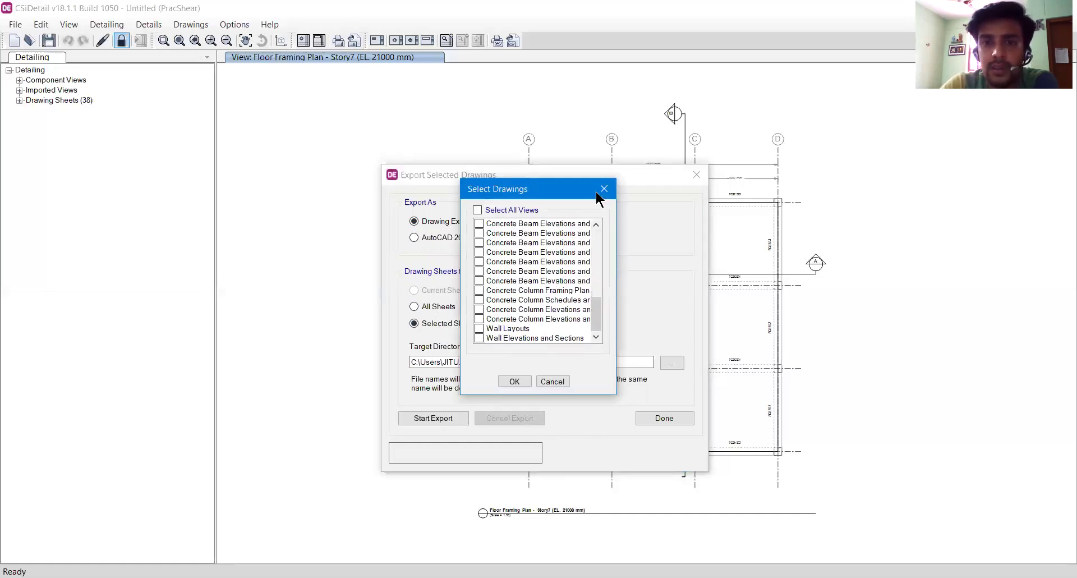
{"action": "key", "text": "Escape"}
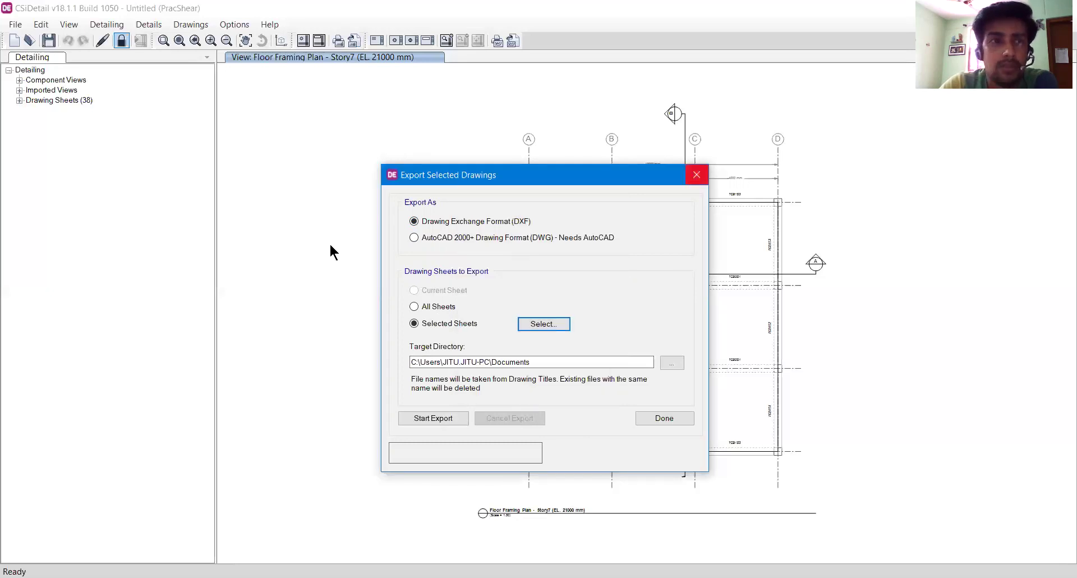
{"action": "key", "text": "Escape"}
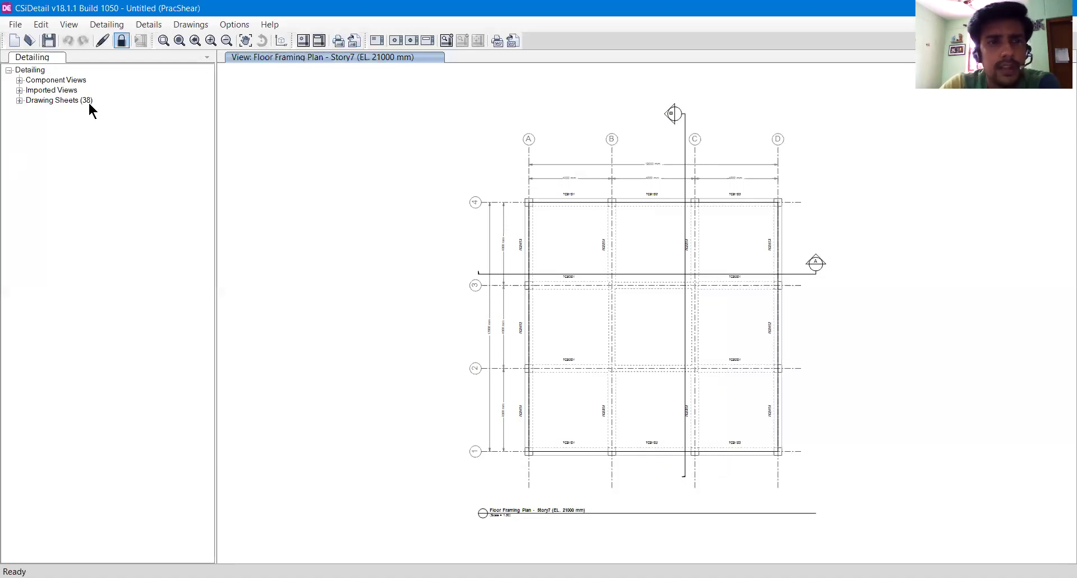
Step: Open the Wall Elevations and Sections sheet at the CW1 F1 elevation, examine its reinforcement details, and collapse the drawing sheets list
{"action": "left_click", "coordinate": [19, 100]}
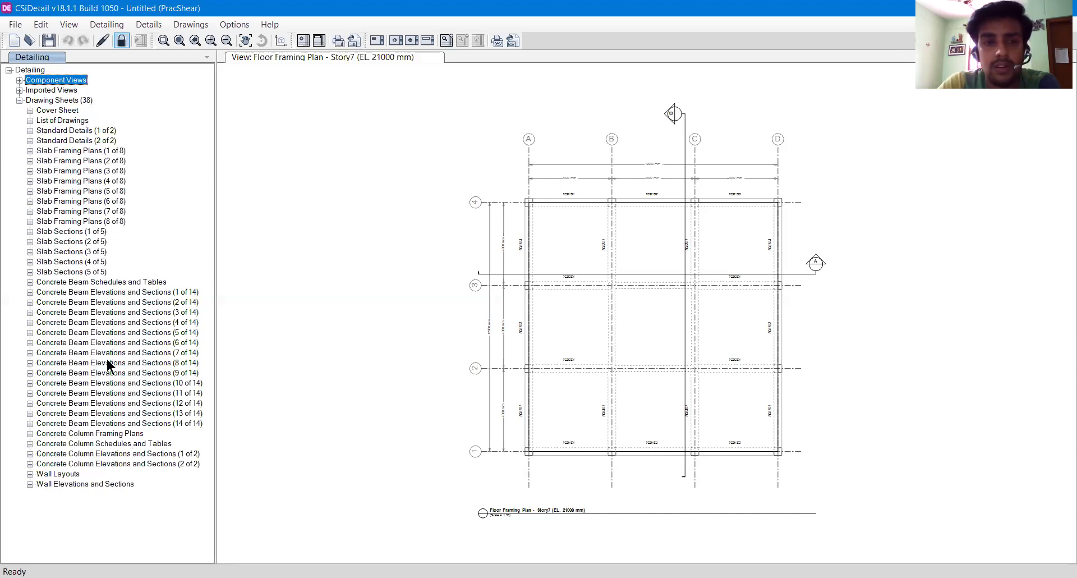
{"action": "left_click", "coordinate": [30, 484]}
{"action": "left_click", "coordinate": [87, 495]}
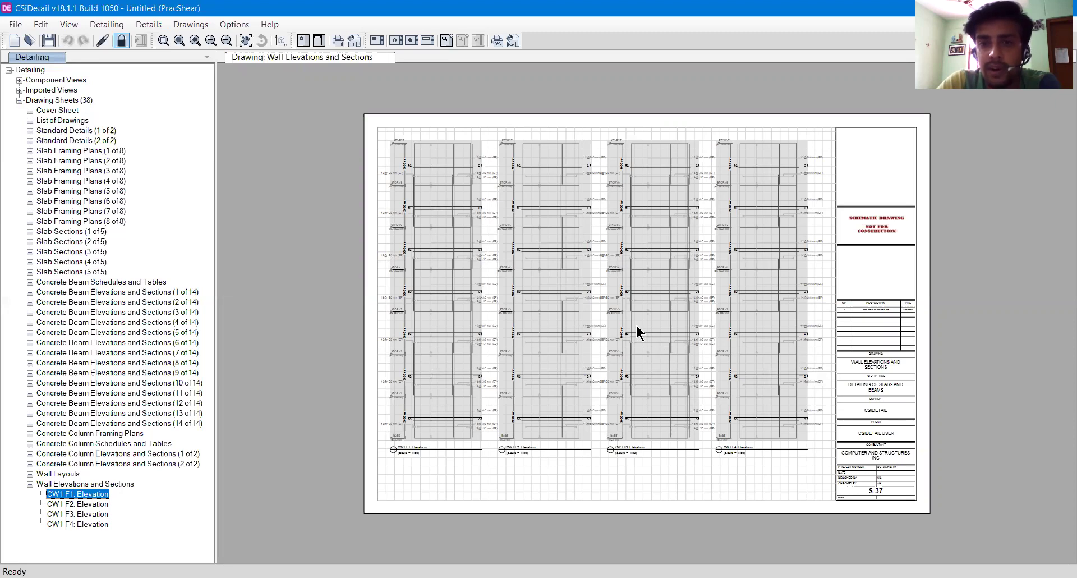
{"action": "scroll", "coordinate": [637, 327], "scroll_direction": "up", "scroll_amount": 5}
{"action": "scroll", "coordinate": [636, 329], "scroll_direction": "down", "scroll_amount": 4}
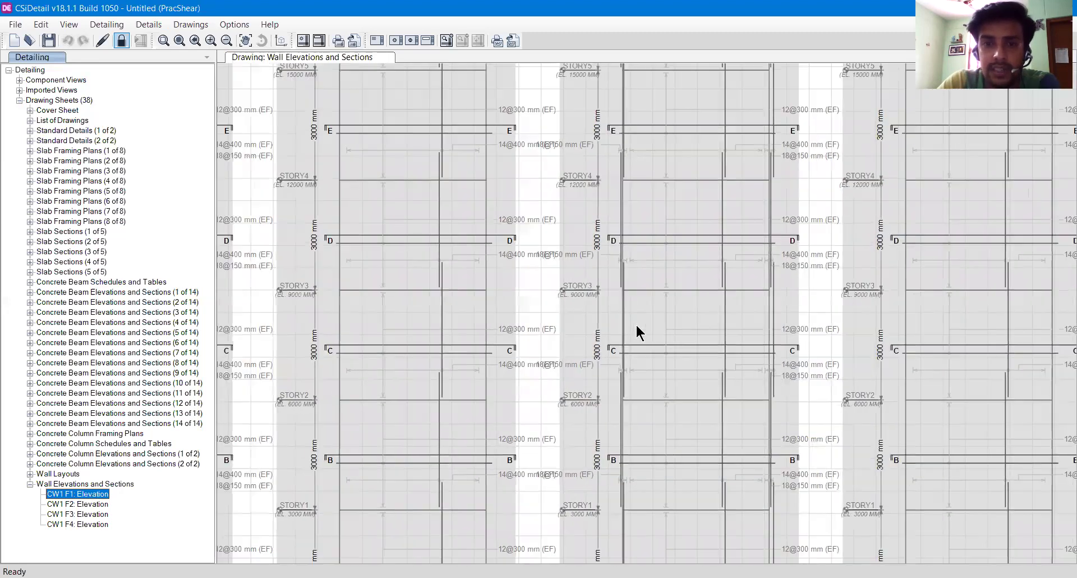
{"action": "scroll", "coordinate": [769, 306], "scroll_direction": "up", "scroll_amount": 4}
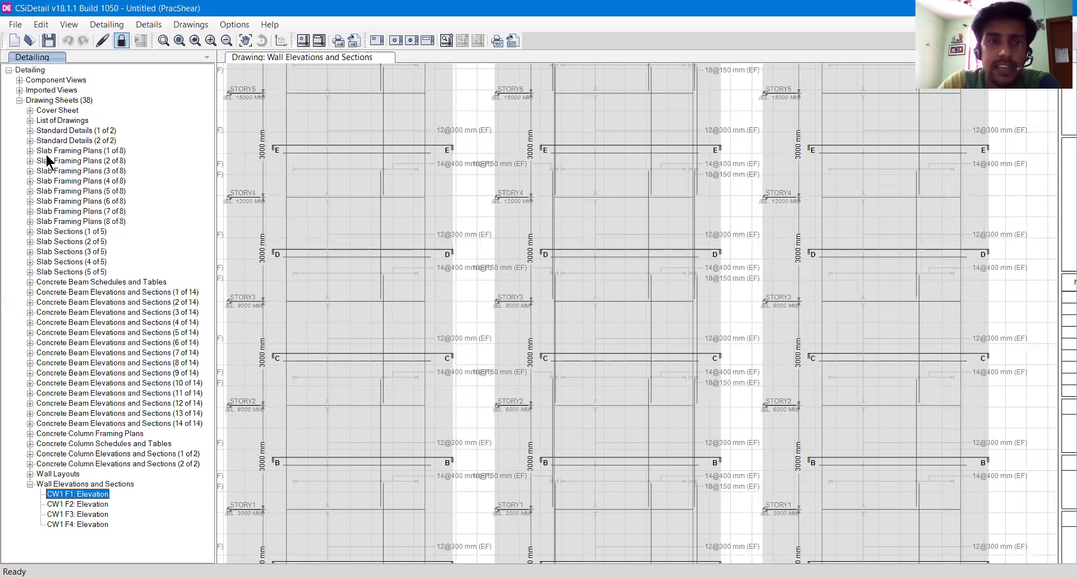
{"action": "left_click", "coordinate": [19, 100]}
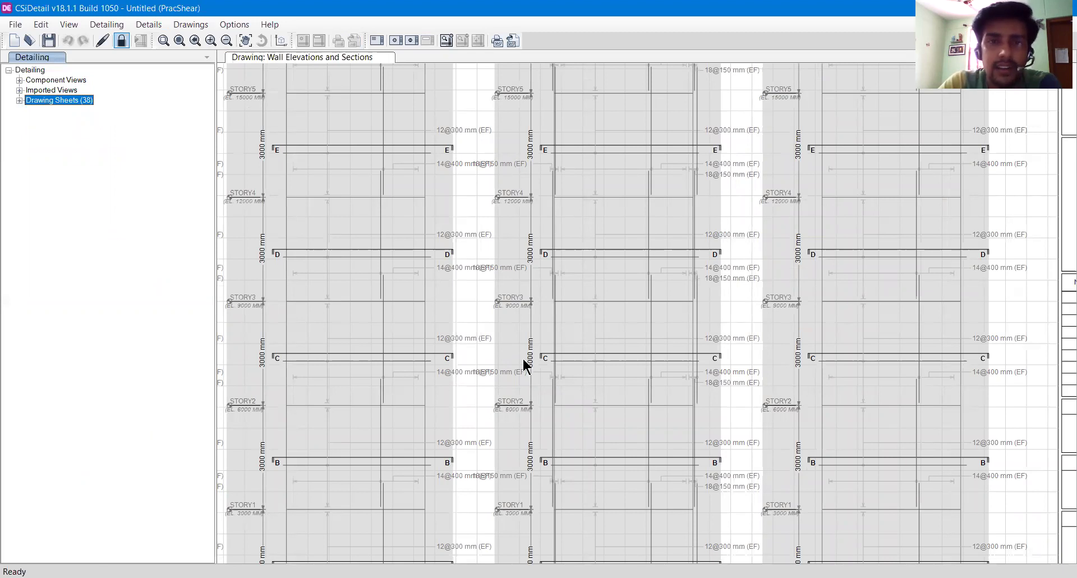
{"action": "scroll", "coordinate": [524, 360], "scroll_direction": "down", "scroll_amount": 2}
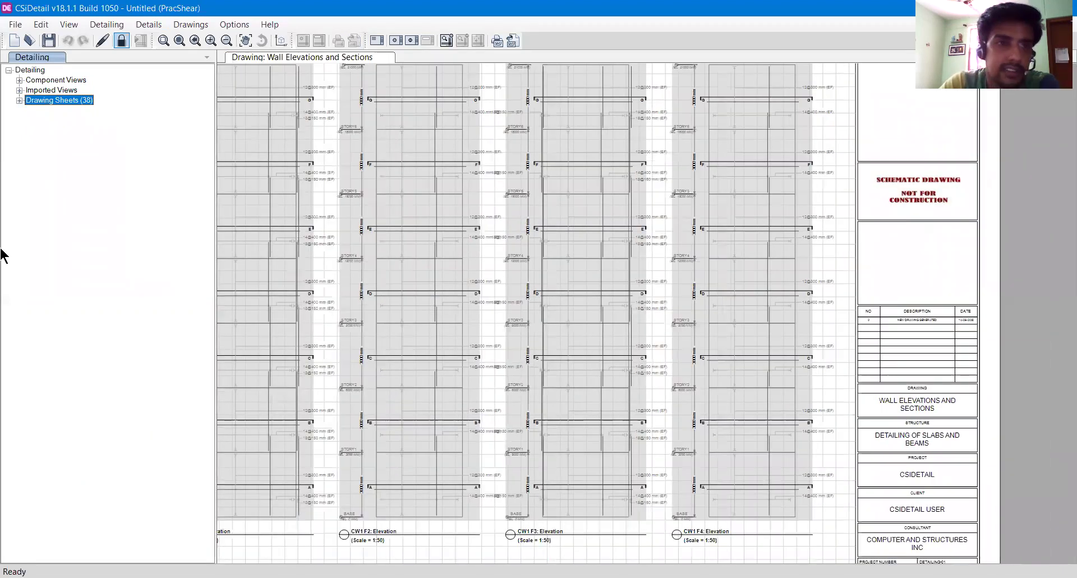
{"action": "left_click", "coordinate": [15, 24]}
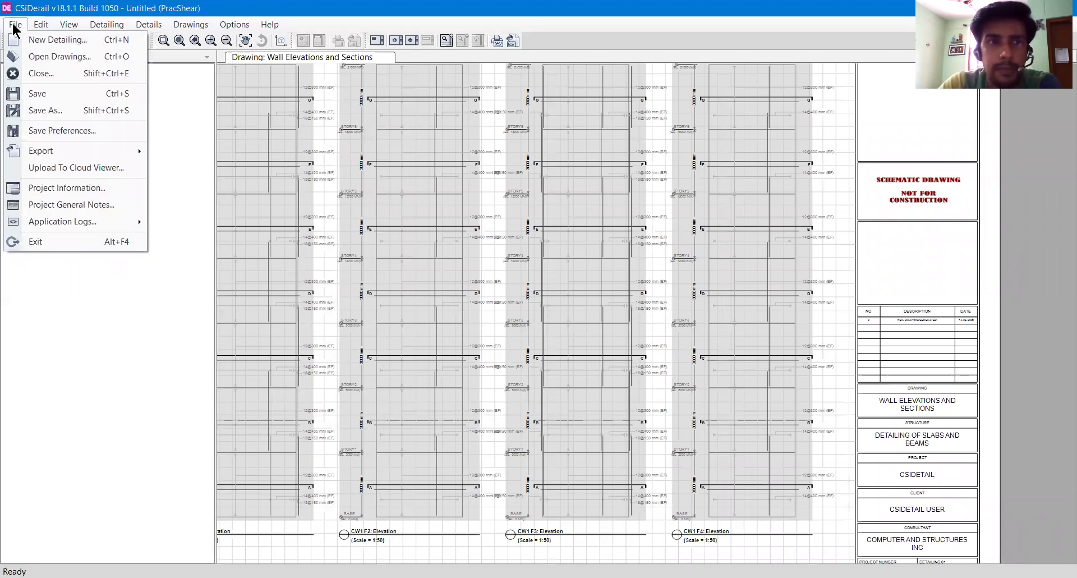
{"action": "left_click", "coordinate": [149, 25]}
{"action": "left_click", "coordinate": [41, 25]}
{"action": "mouse_move", "coordinate": [14, 27]}
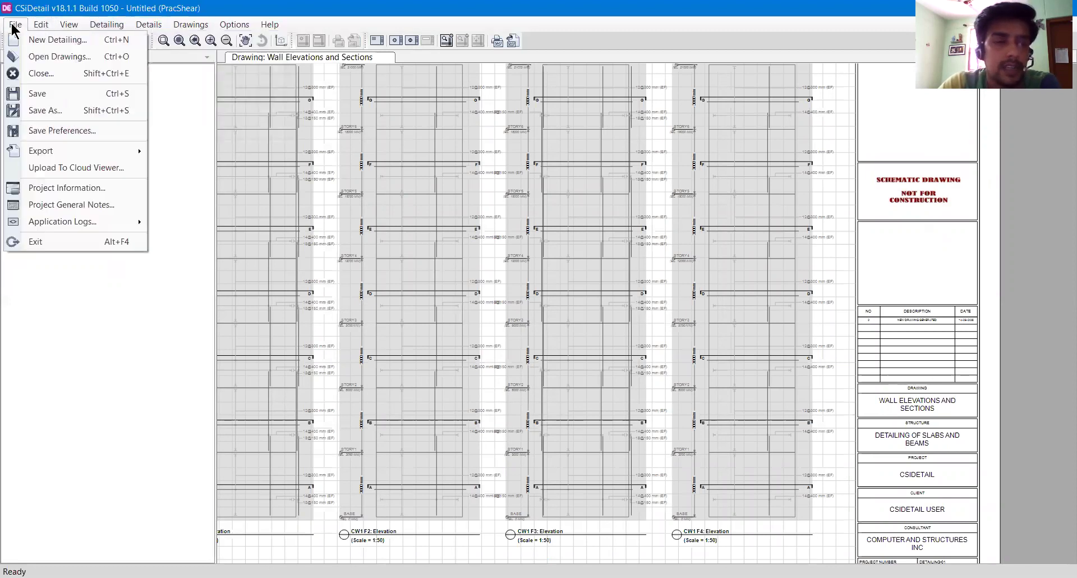
{"action": "mouse_move", "coordinate": [49, 24]}
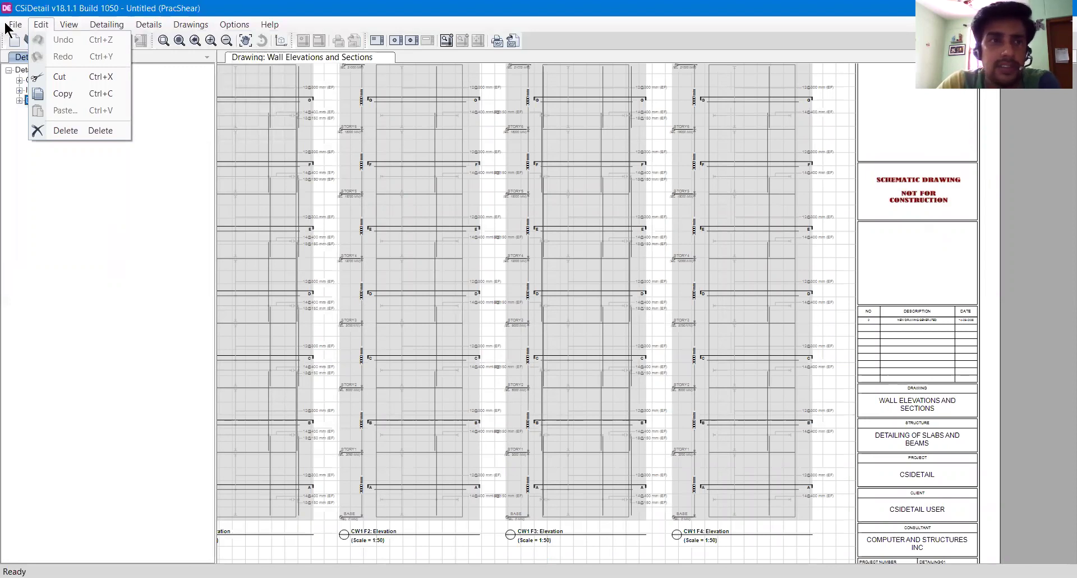
Step: Start a new detailing and cancel it at the prompt to save the detailing files
{"action": "mouse_move", "coordinate": [193, 24]}
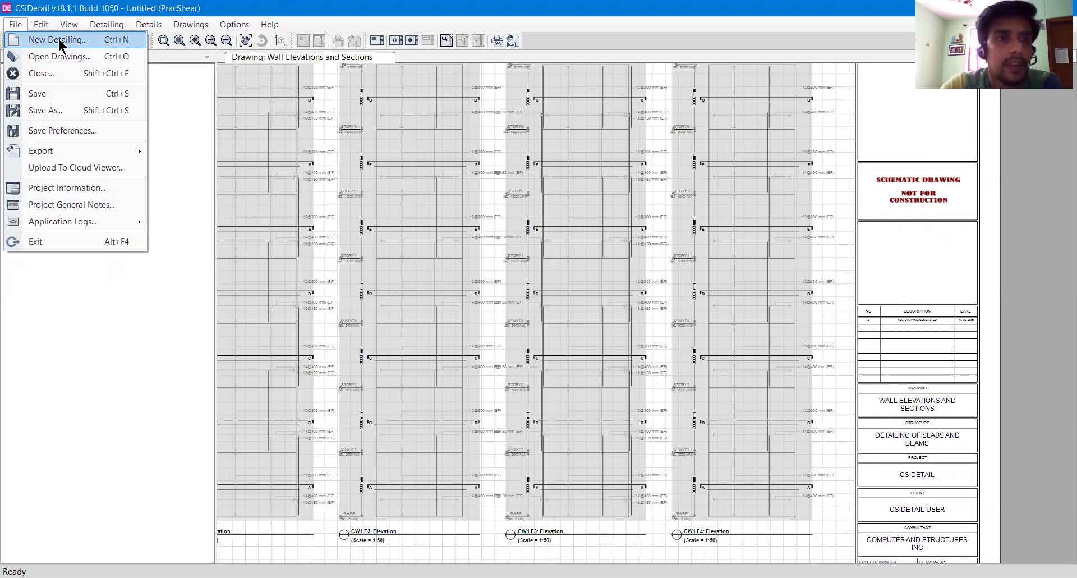
{"action": "left_click", "coordinate": [58, 38]}
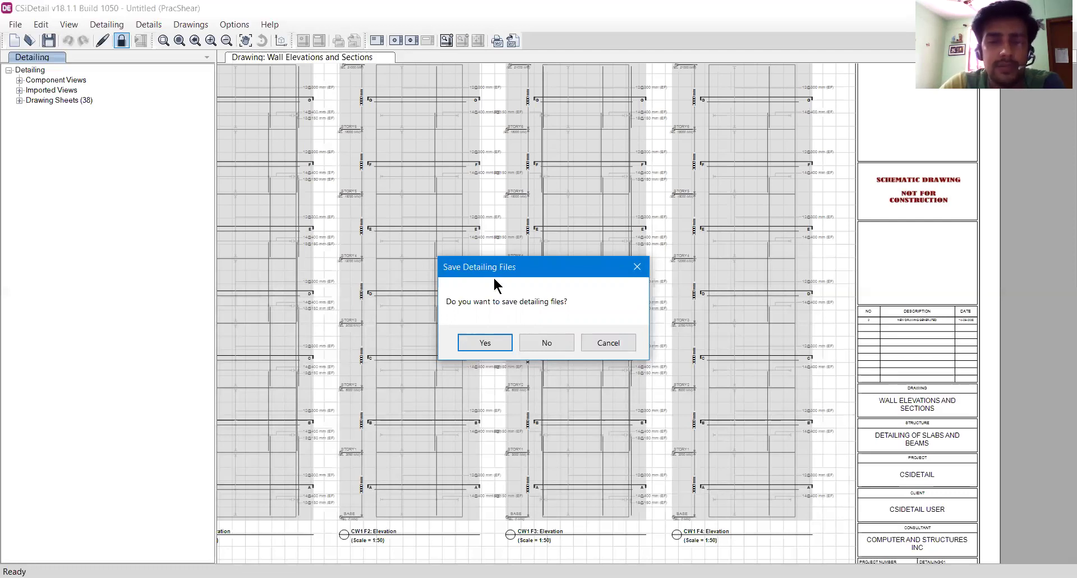
{"action": "left_click", "coordinate": [608, 343]}
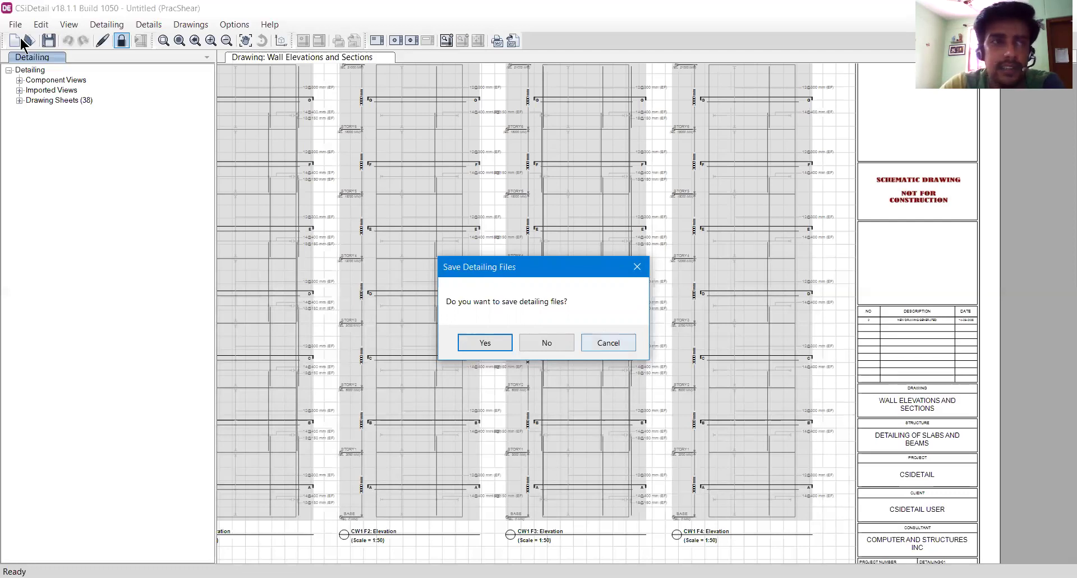
Step: Start opening existing drawings and cancel at the prompt to save the detailing files
{"action": "left_click", "coordinate": [15, 25]}
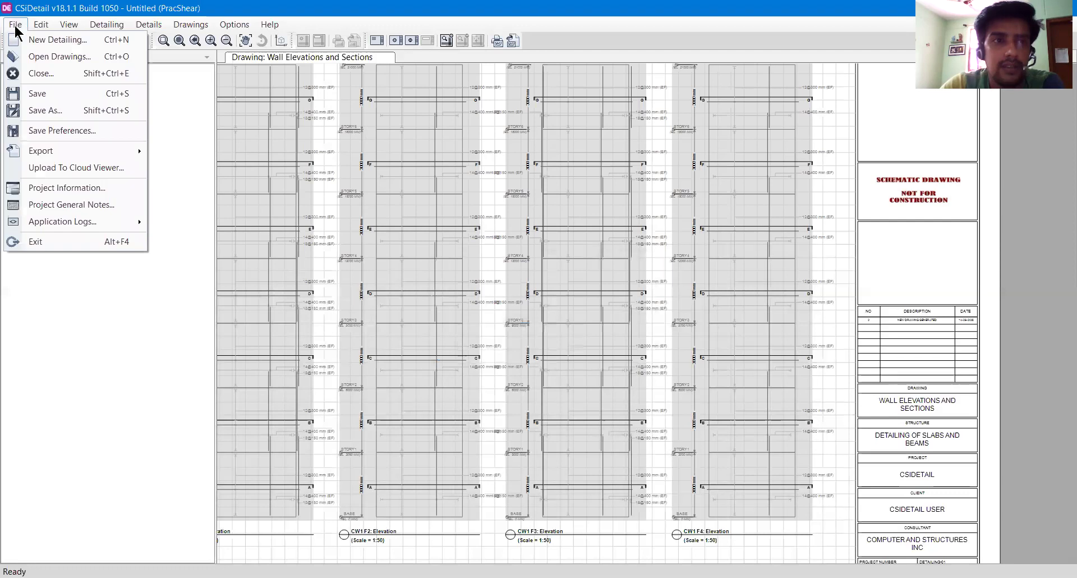
{"action": "left_click", "coordinate": [34, 59]}
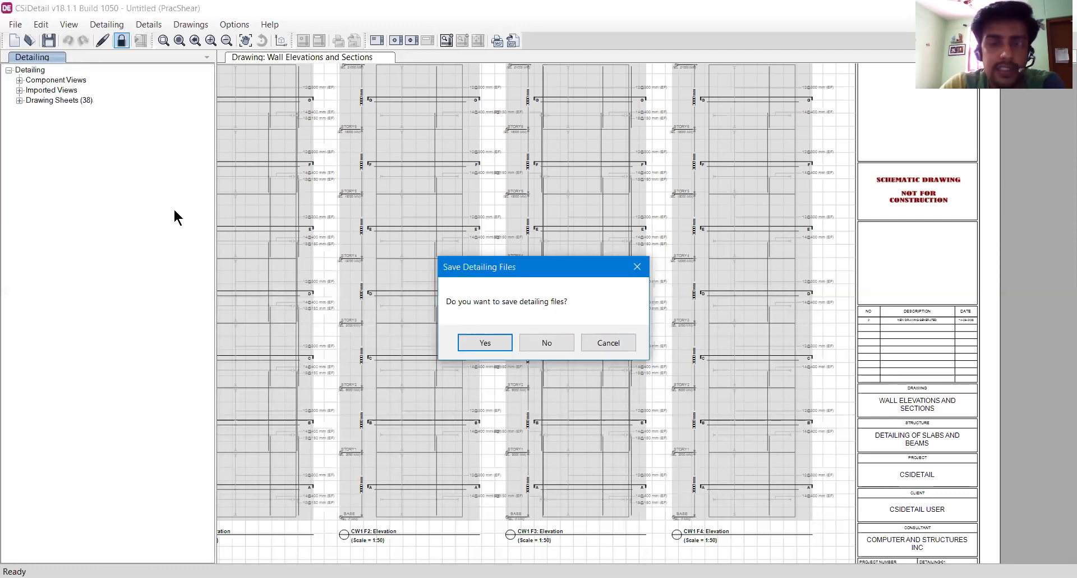
{"action": "left_click", "coordinate": [637, 267]}
Step: Bring up saving of the PracShear drawings as a CSiDetail .drg file, cancel it, and look at the available export file types
{"action": "left_click", "coordinate": [16, 25]}
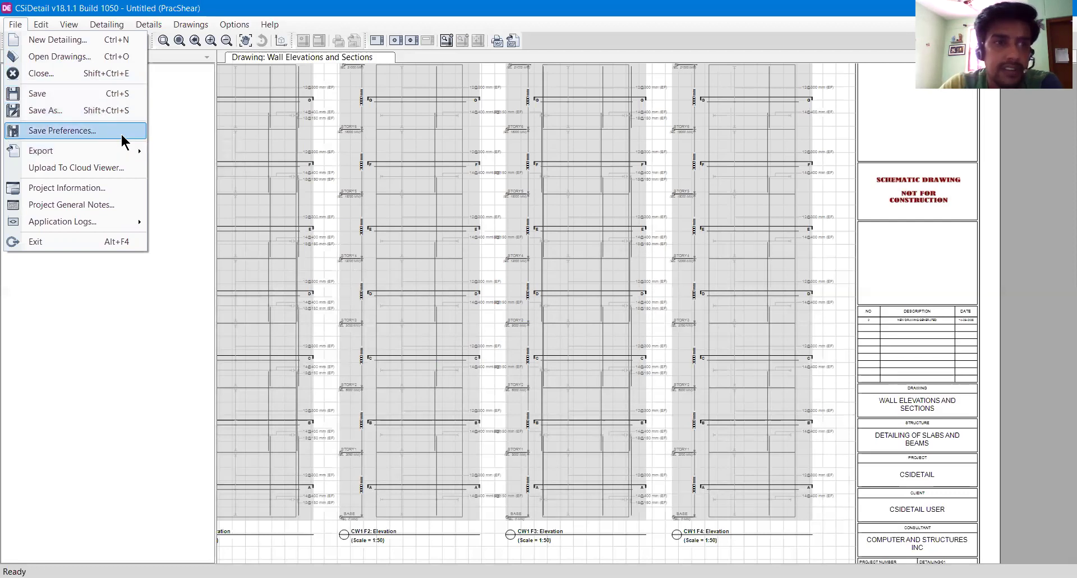
{"action": "left_click", "coordinate": [112, 94]}
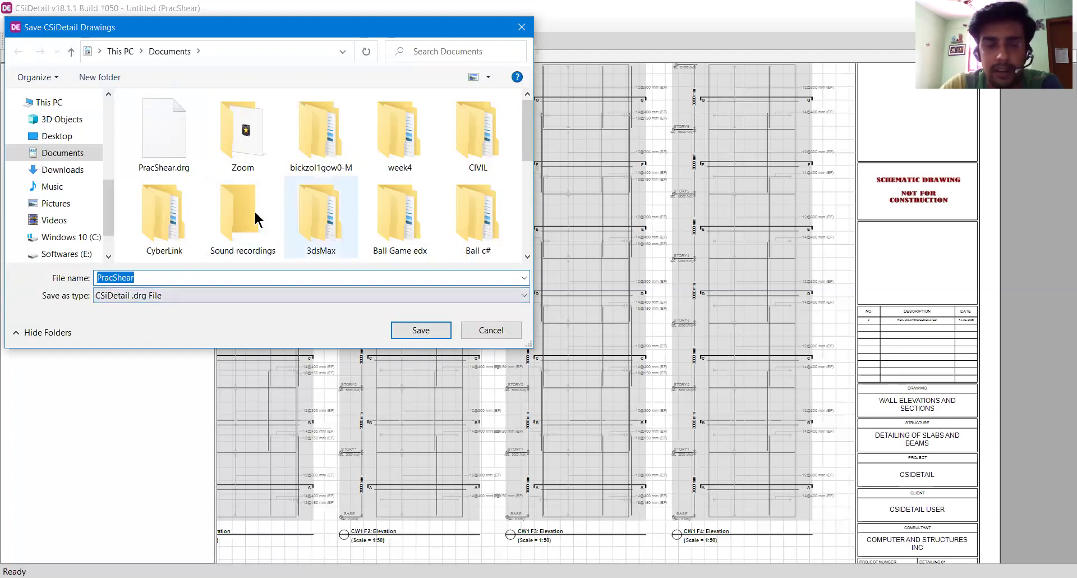
{"action": "left_click", "coordinate": [504, 332]}
{"action": "left_click", "coordinate": [15, 25]}
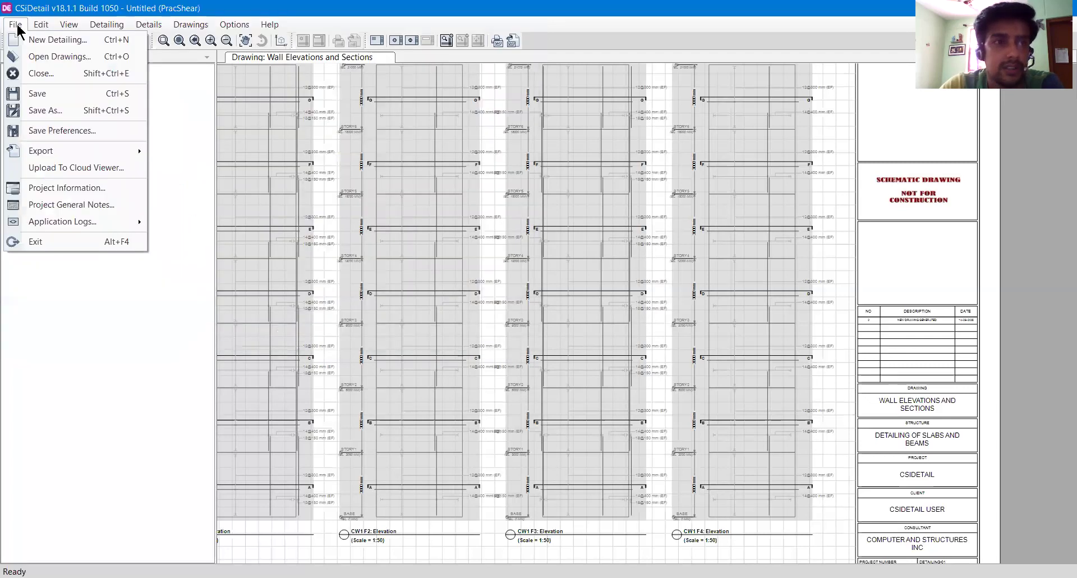
{"action": "mouse_move", "coordinate": [56, 149]}
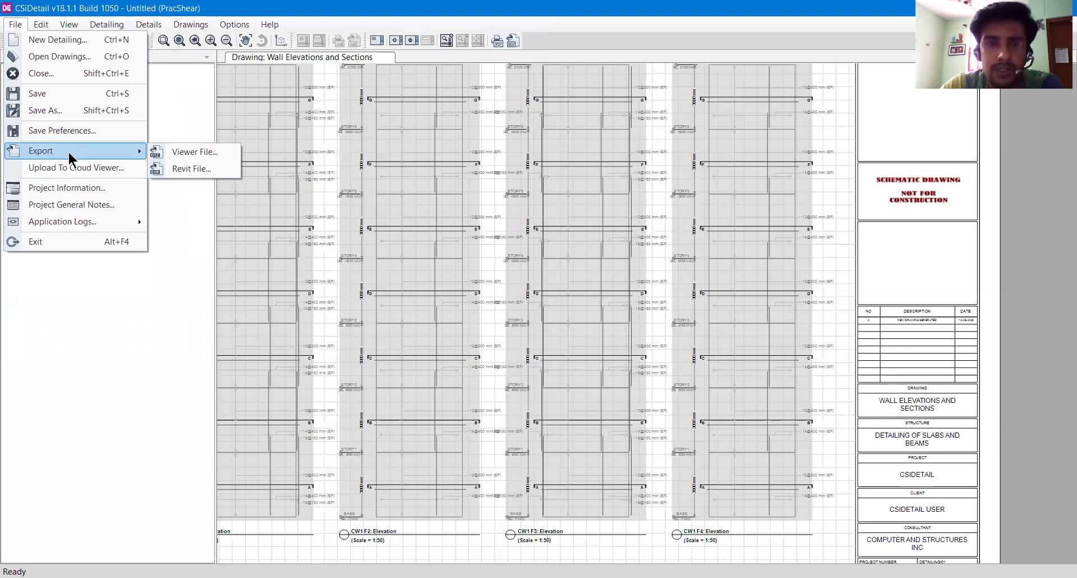
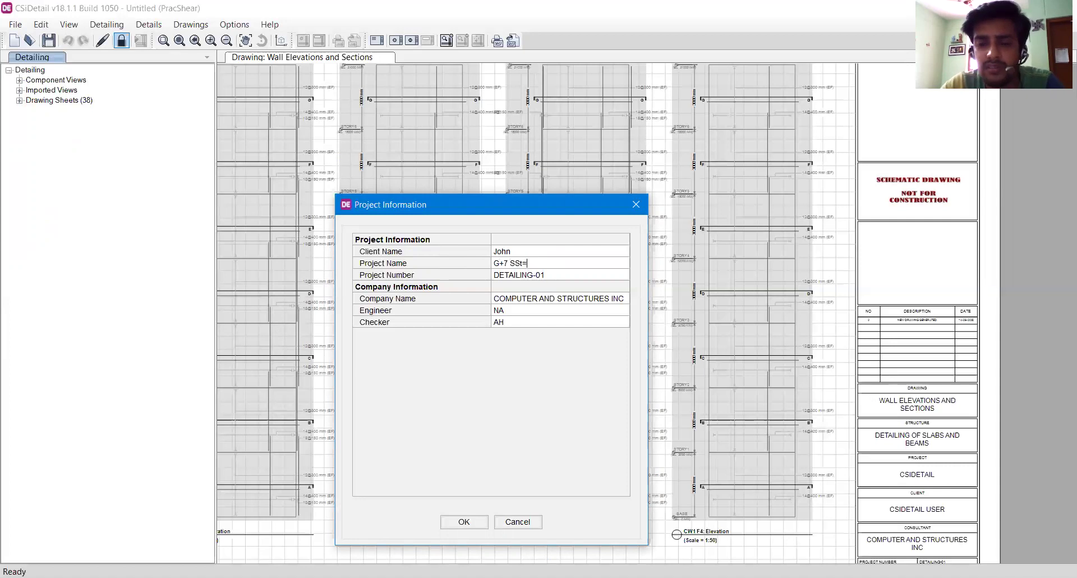
Step: Set the project number to 01 in the project information
{"action": "left_click", "coordinate": [529, 276]}
{"action": "left_click", "coordinate": [533, 275]}
{"action": "left_click_drag", "start_coordinate": [542, 274], "coordinate": [468, 286]}
{"action": "key", "text": "BackSpace"}
{"action": "type", "text": "01"}
Step: Select the company name text and enter the engineer's name in the company information
{"action": "left_click", "coordinate": [525, 308]}
{"action": "left_click", "coordinate": [524, 298]}
{"action": "left_click", "coordinate": [524, 299]}
{"action": "left_click", "coordinate": [534, 298]}
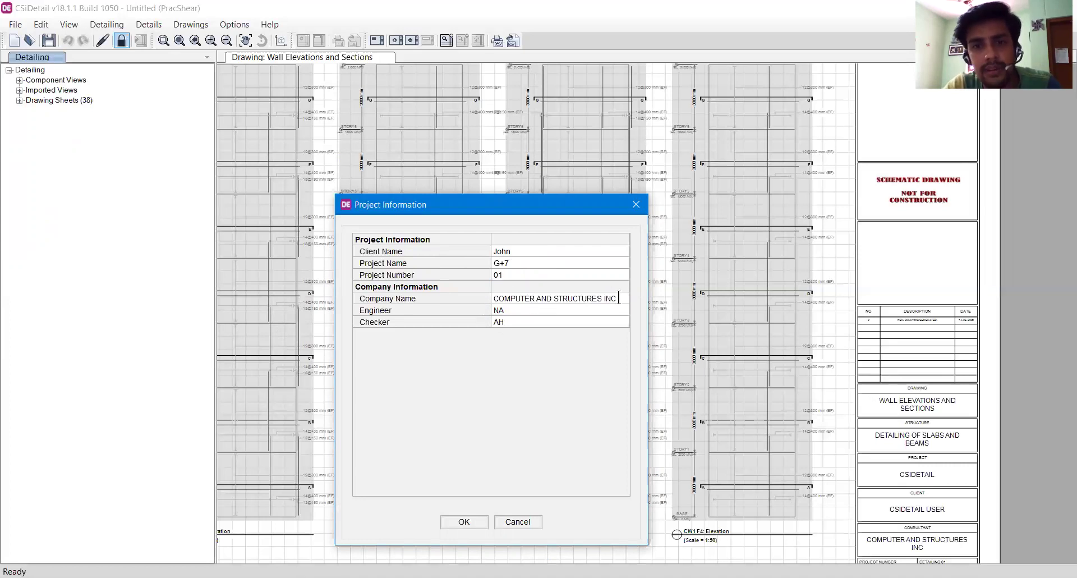
{"action": "left_click_drag", "start_coordinate": [620, 297], "coordinate": [443, 304]}
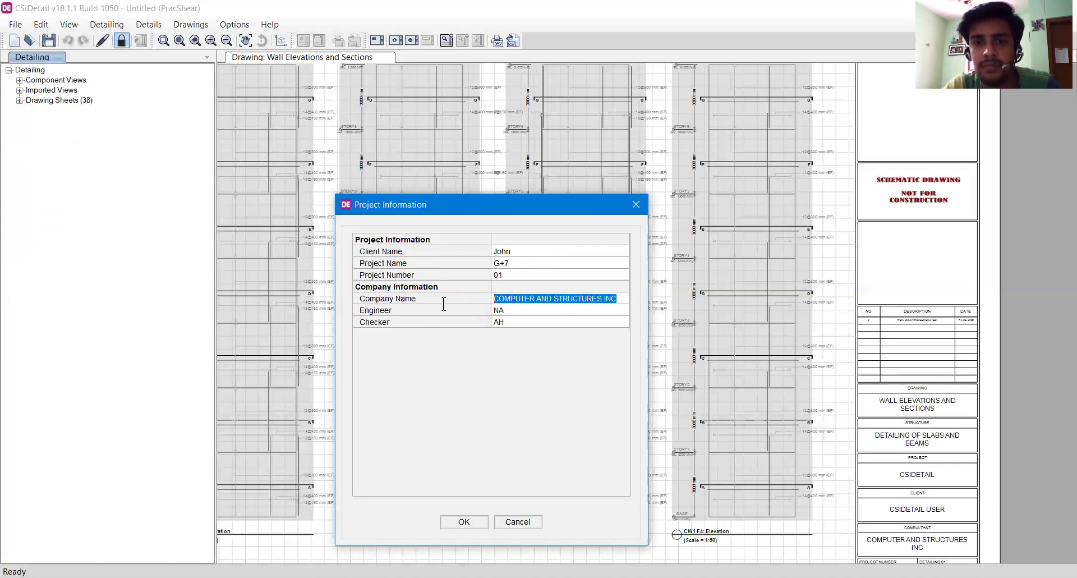
{"action": "left_click", "coordinate": [509, 308]}
{"action": "left_click", "coordinate": [508, 308]}
{"action": "type", "text": "Smith"}
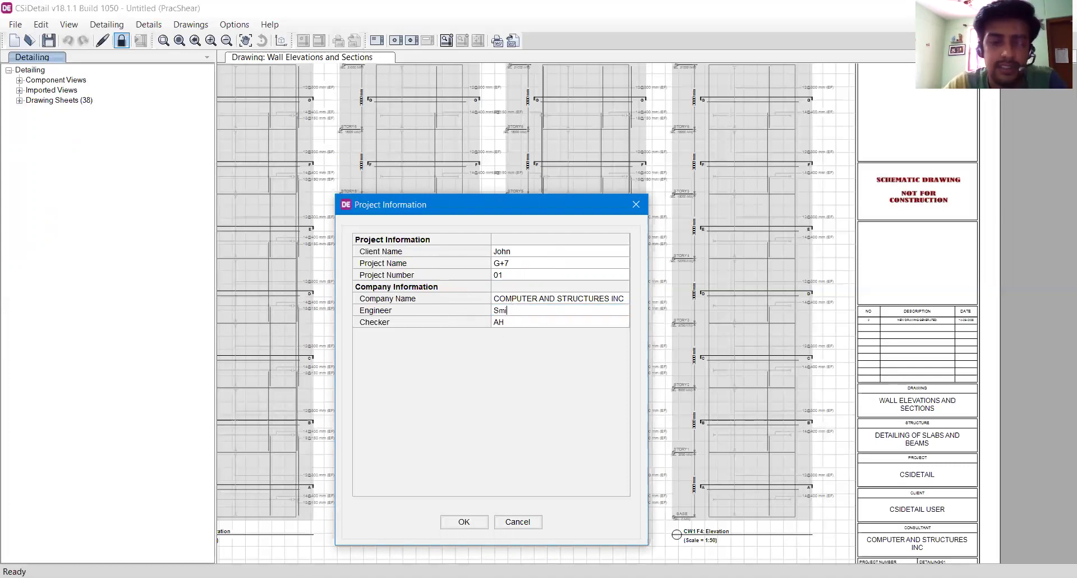
Step: Enter the checker's name in the company information and cancel the project information edits
{"action": "left_click", "coordinate": [509, 321]}
{"action": "left_click", "coordinate": [508, 321]}
{"action": "type", "text": "Smith"}
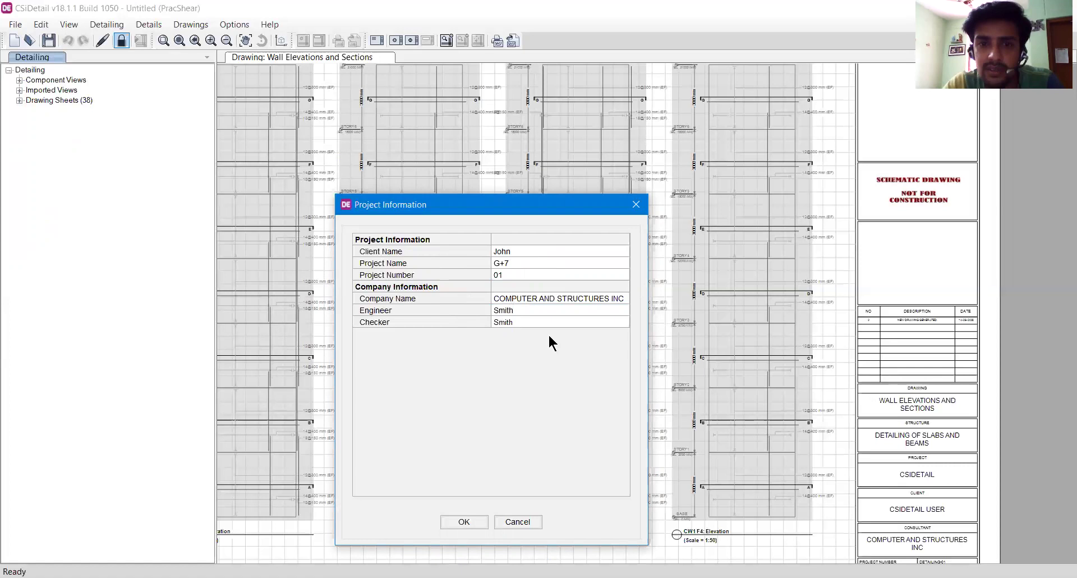
{"action": "left_click", "coordinate": [513, 520]}
{"action": "left_click", "coordinate": [513, 520]}
Step: Review the default material strengths and covers for slabs, concrete beams and columns in the project general notes, then close them without edits
{"action": "left_click", "coordinate": [22, 25]}
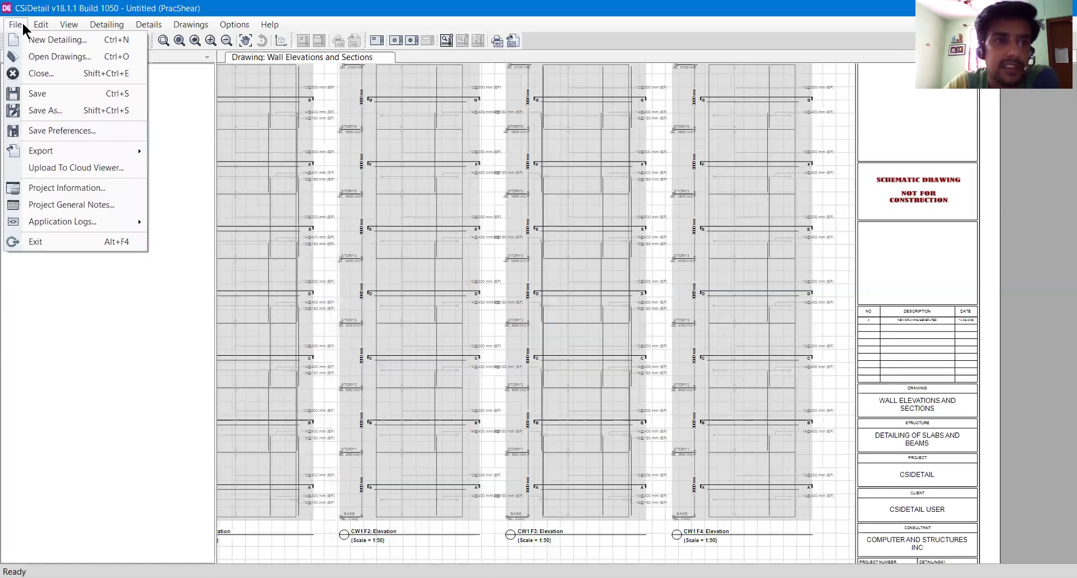
{"action": "left_click", "coordinate": [63, 205]}
{"action": "left_click_drag", "start_coordinate": [416, 134], "coordinate": [417, 224]}
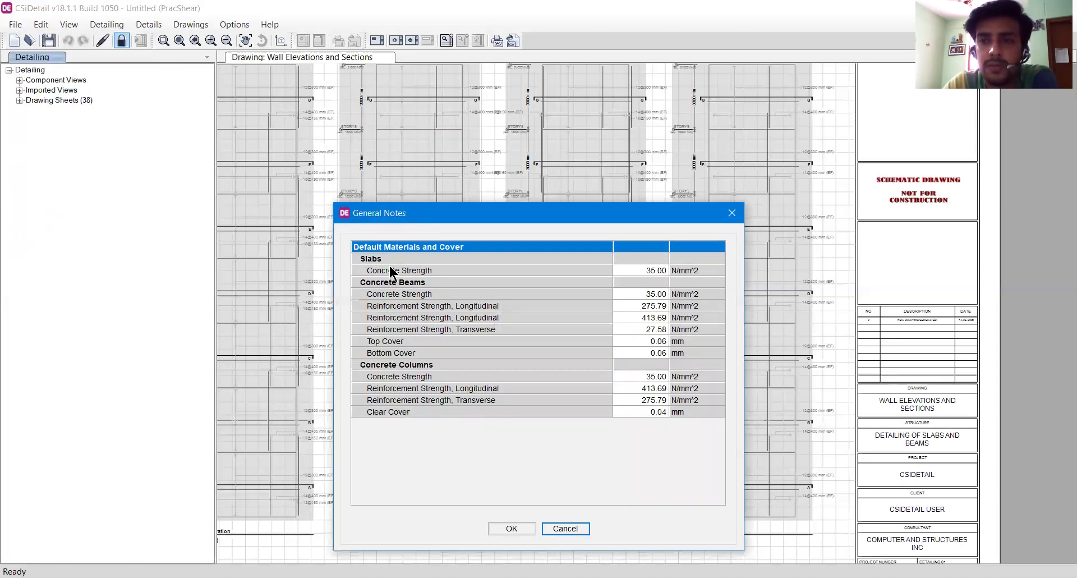
{"action": "left_click", "coordinate": [643, 268]}
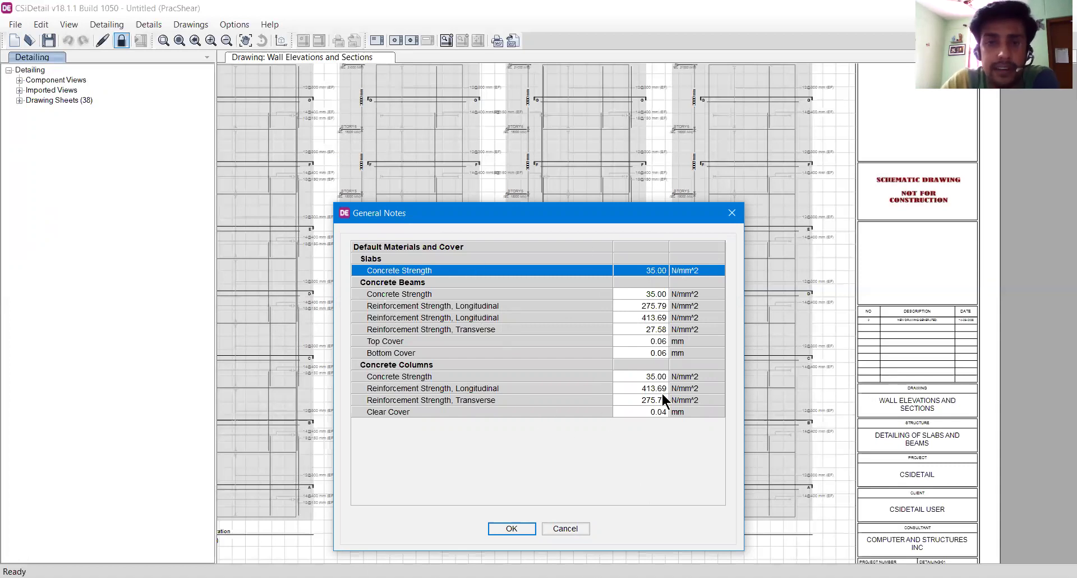
{"action": "left_click", "coordinate": [645, 412]}
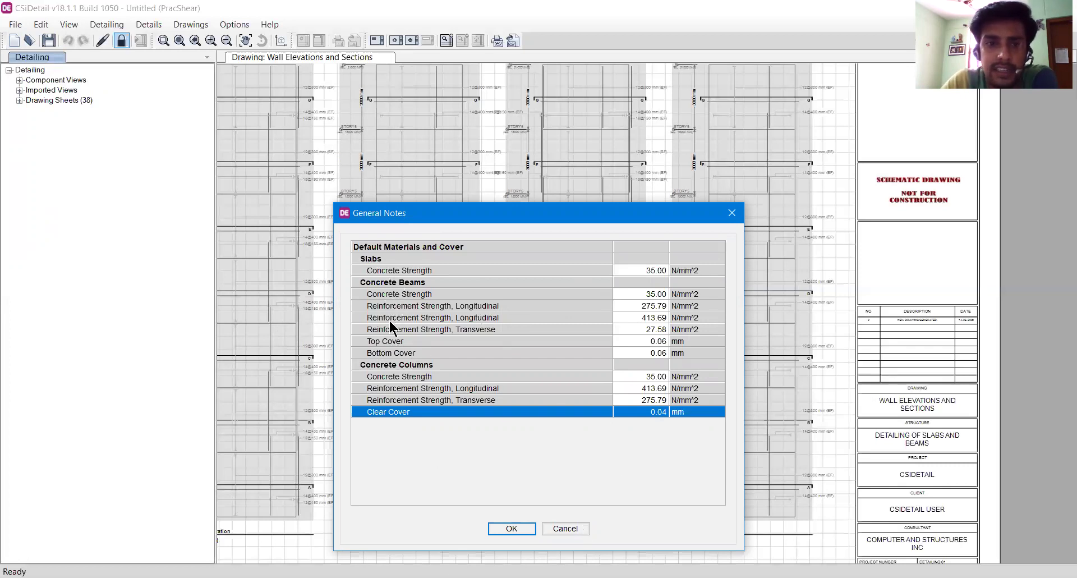
{"action": "left_click", "coordinate": [388, 345]}
{"action": "left_click", "coordinate": [553, 352]}
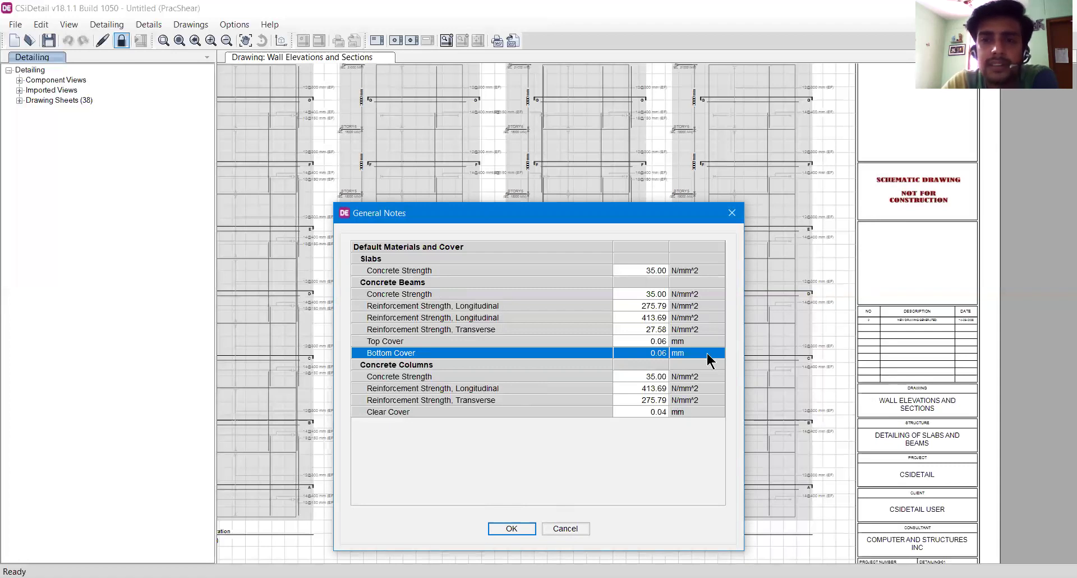
{"action": "left_click_drag", "start_coordinate": [624, 208], "coordinate": [622, 195]}
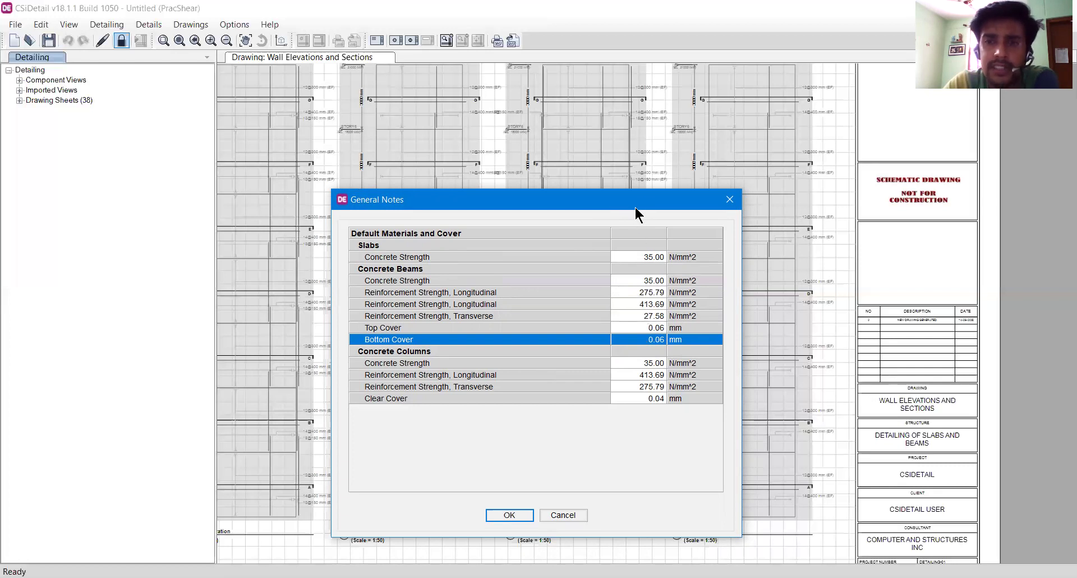
{"action": "left_click_drag", "start_coordinate": [635, 208], "coordinate": [649, 203]}
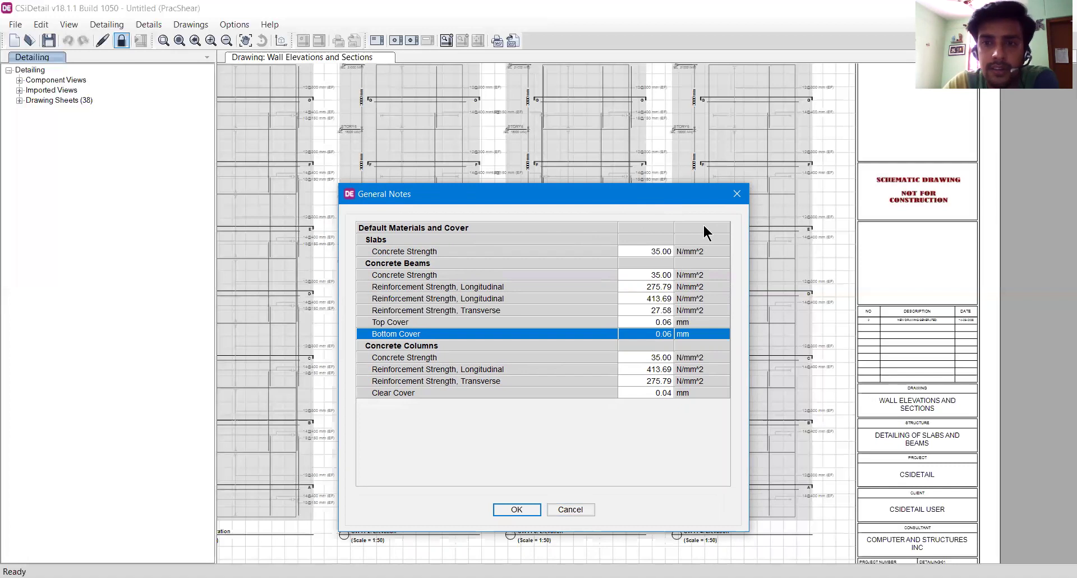
{"action": "left_click", "coordinate": [732, 200]}
Step: Examine the warnings in the data extraction logs and close them
{"action": "left_click", "coordinate": [15, 24]}
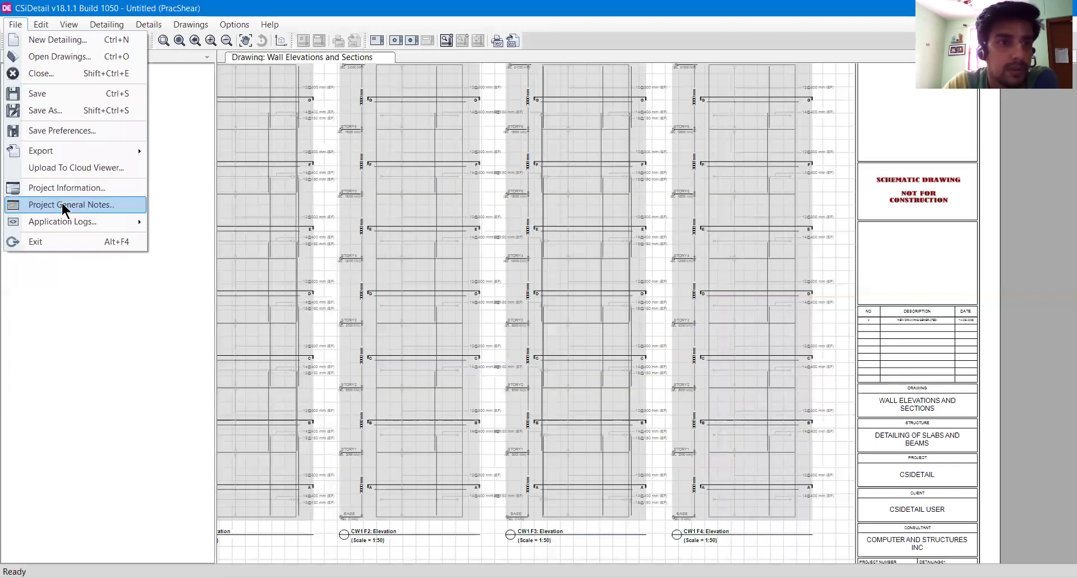
{"action": "mouse_move", "coordinate": [79, 223]}
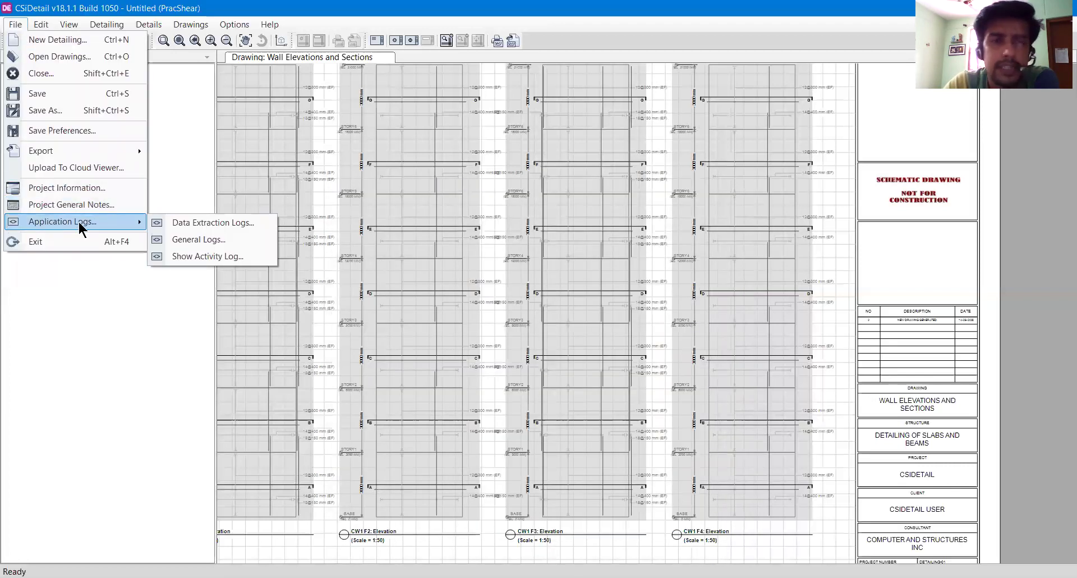
{"action": "left_click", "coordinate": [196, 224]}
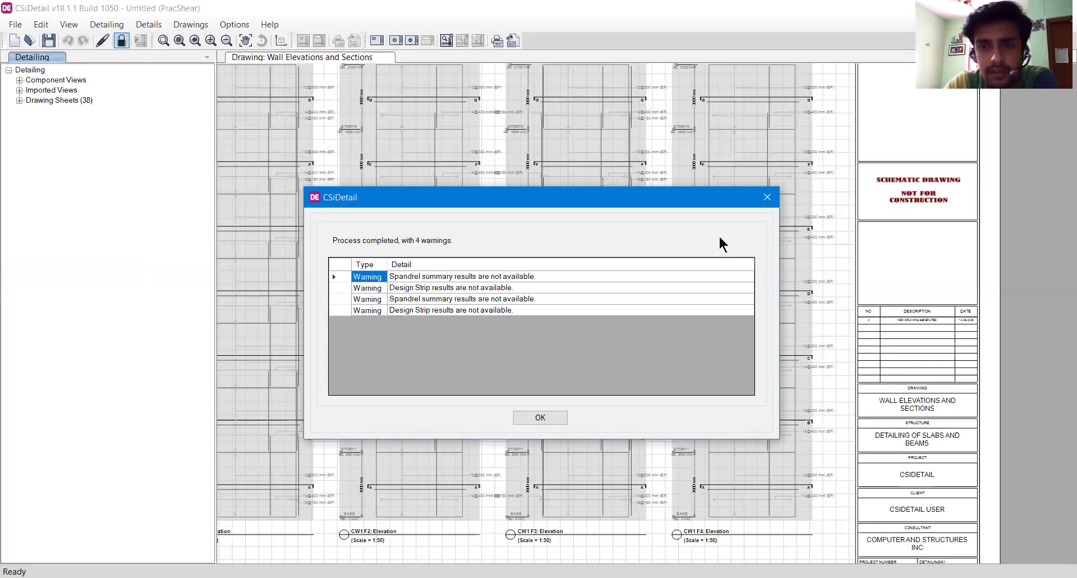
{"action": "left_click", "coordinate": [764, 196]}
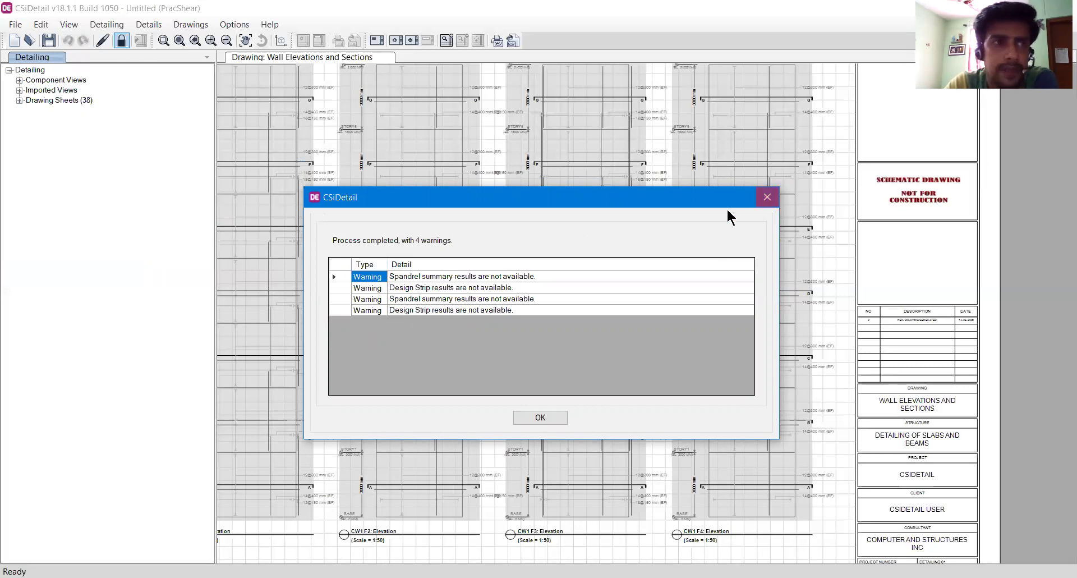
Step: Read through the general application logs down to the last data extraction entry and close them
{"action": "left_click", "coordinate": [15, 24]}
{"action": "mouse_move", "coordinate": [56, 227]}
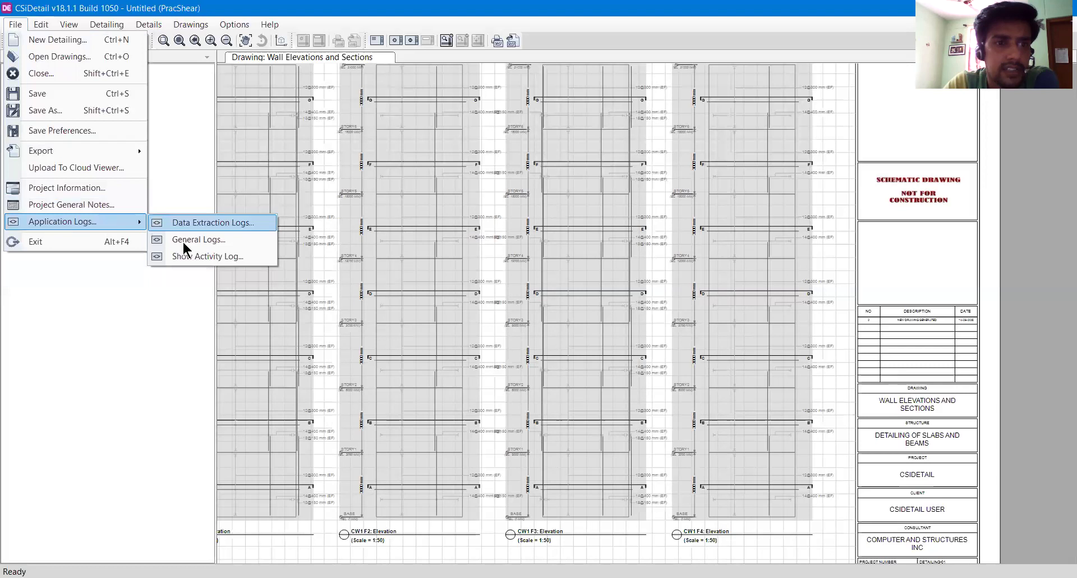
{"action": "left_click", "coordinate": [182, 240]}
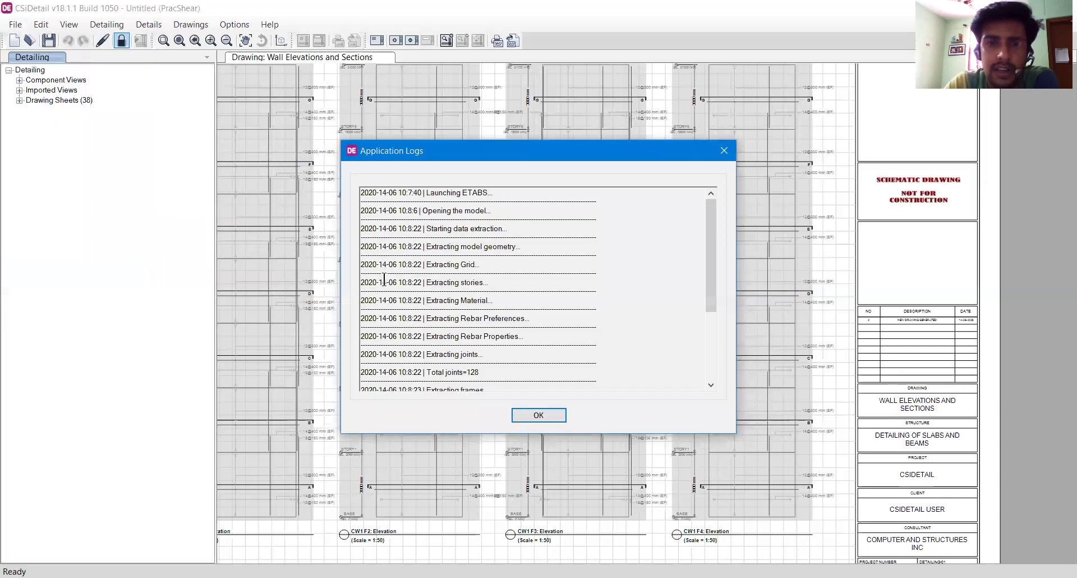
{"action": "scroll", "coordinate": [395, 278], "scroll_direction": "down", "scroll_amount": 3}
{"action": "scroll", "coordinate": [483, 277], "scroll_direction": "up", "scroll_amount": 3}
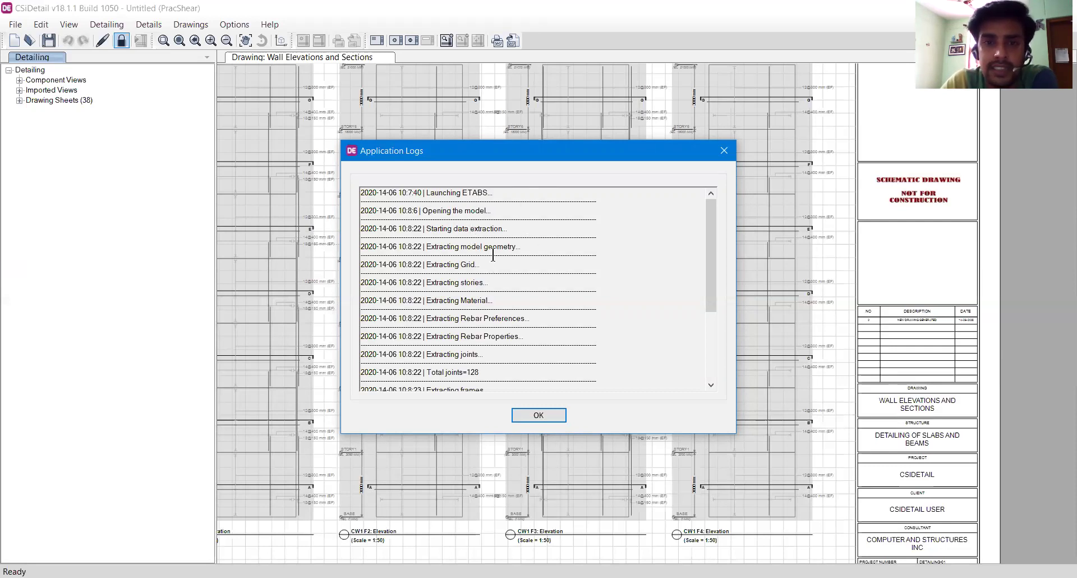
{"action": "scroll", "coordinate": [445, 314], "scroll_direction": "down", "scroll_amount": 2}
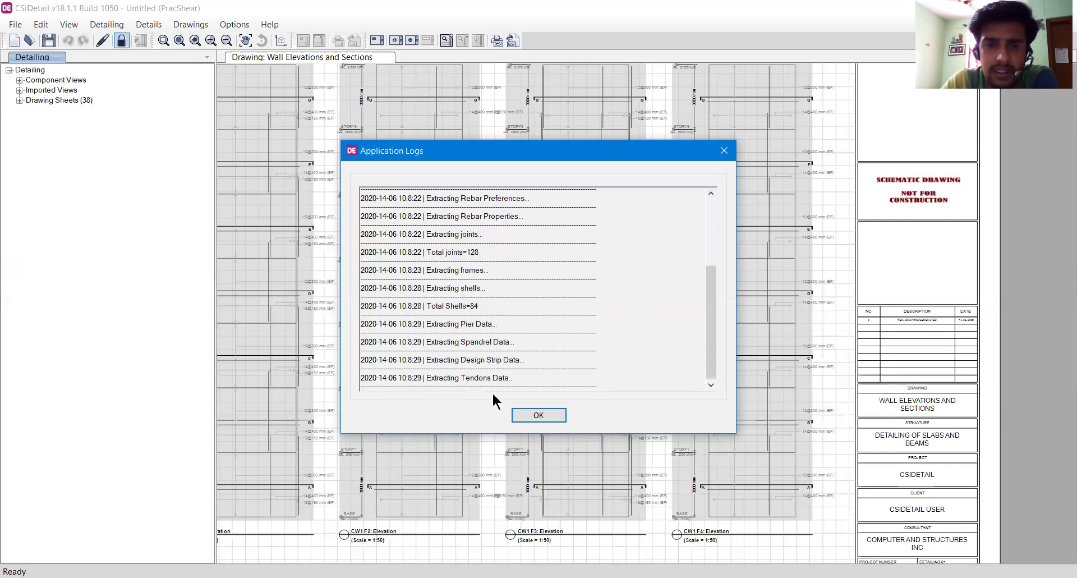
{"action": "left_click", "coordinate": [538, 415]}
Step: Examine the activity log from the start of detailing through the slab framing plans and slab sections
{"action": "left_click", "coordinate": [15, 24]}
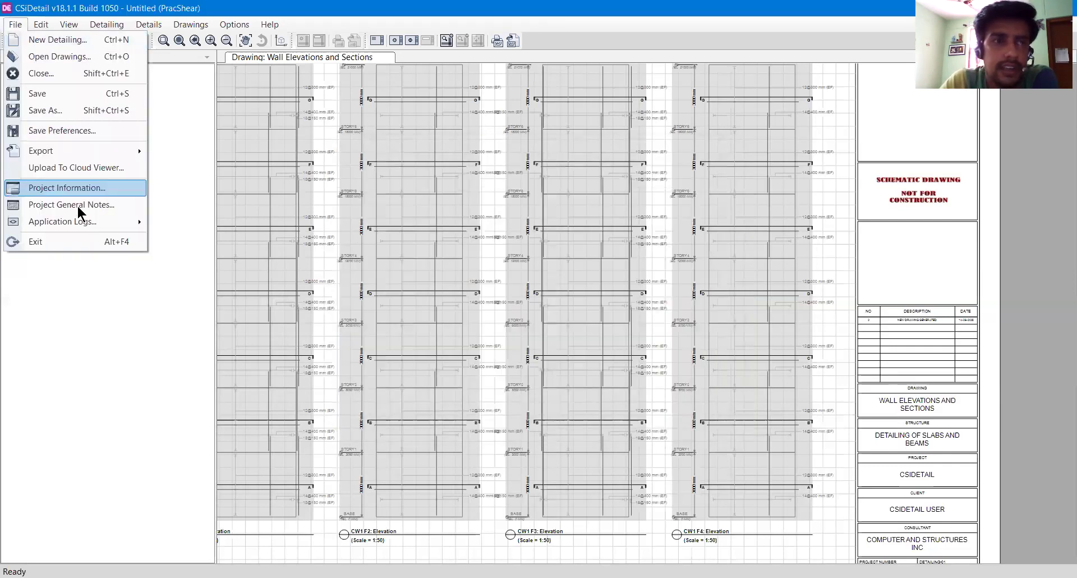
{"action": "mouse_move", "coordinate": [78, 221]}
{"action": "left_click", "coordinate": [250, 255]}
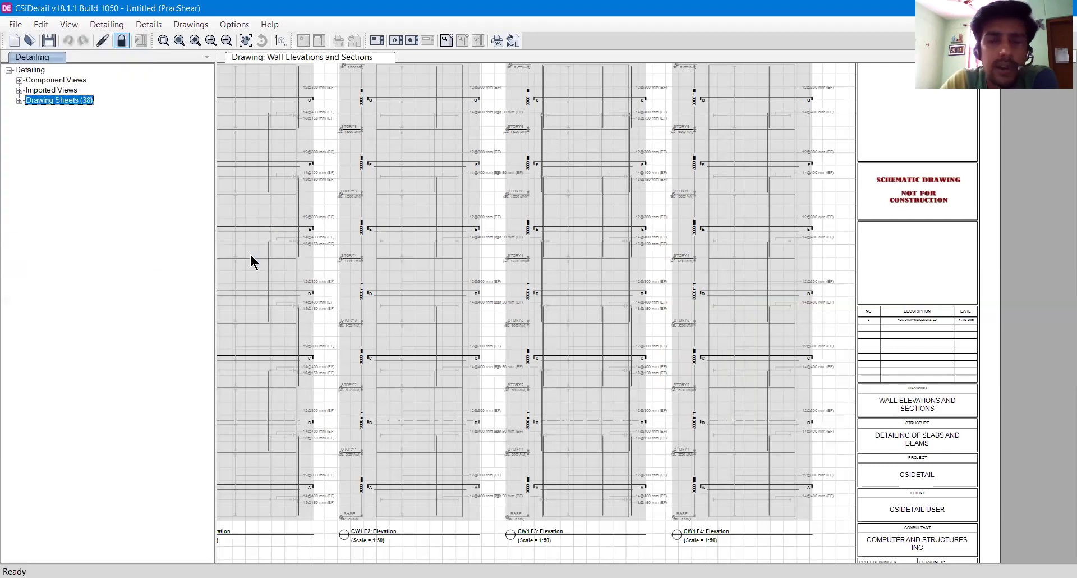
{"action": "scroll", "coordinate": [564, 354], "scroll_direction": "down", "scroll_amount": 5}
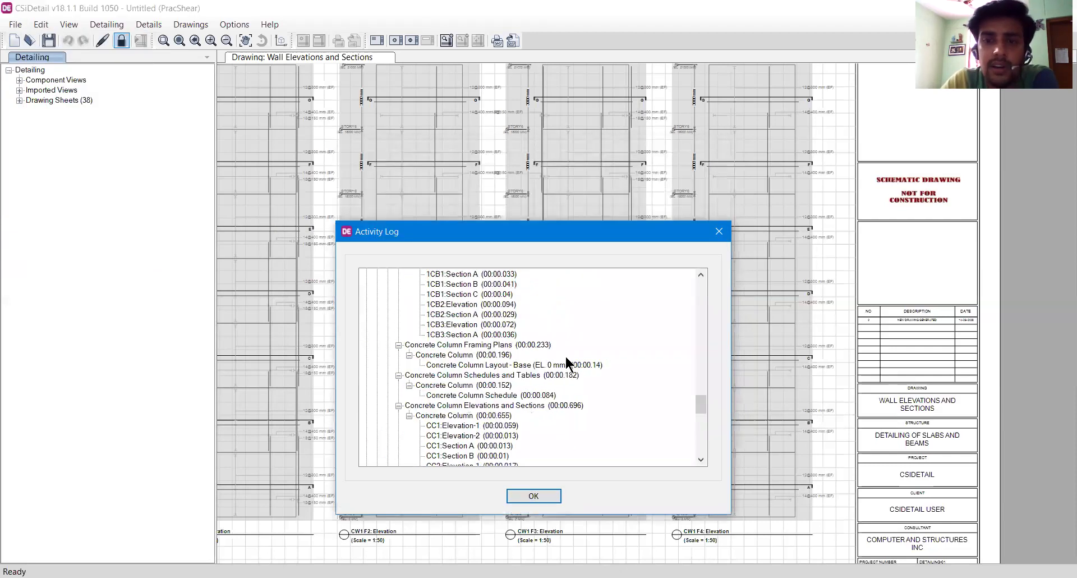
{"action": "left_click_drag", "start_coordinate": [701, 412], "coordinate": [698, 281]}
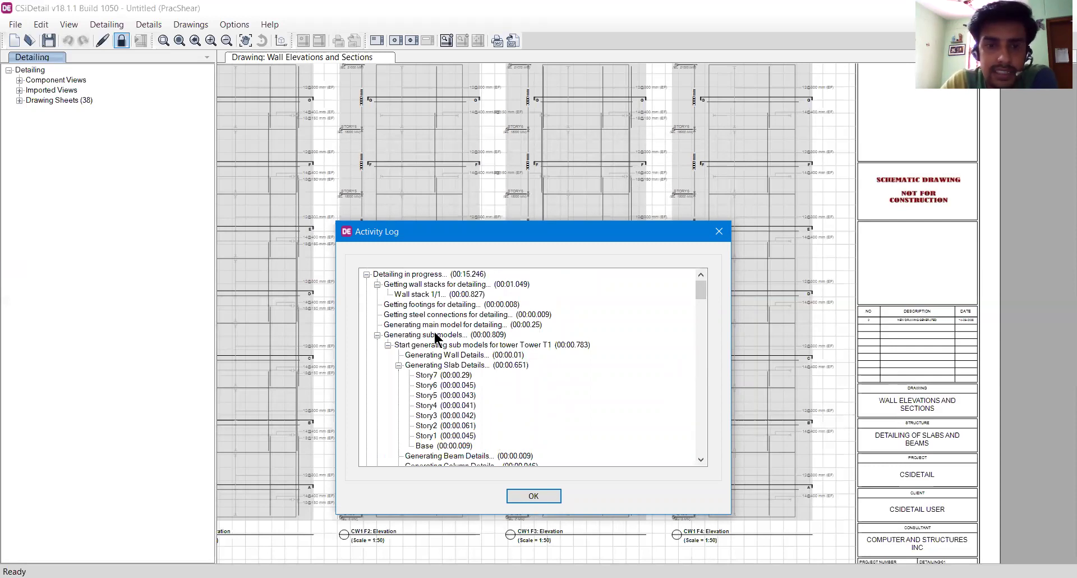
{"action": "scroll", "coordinate": [435, 395], "scroll_direction": "down", "scroll_amount": 3}
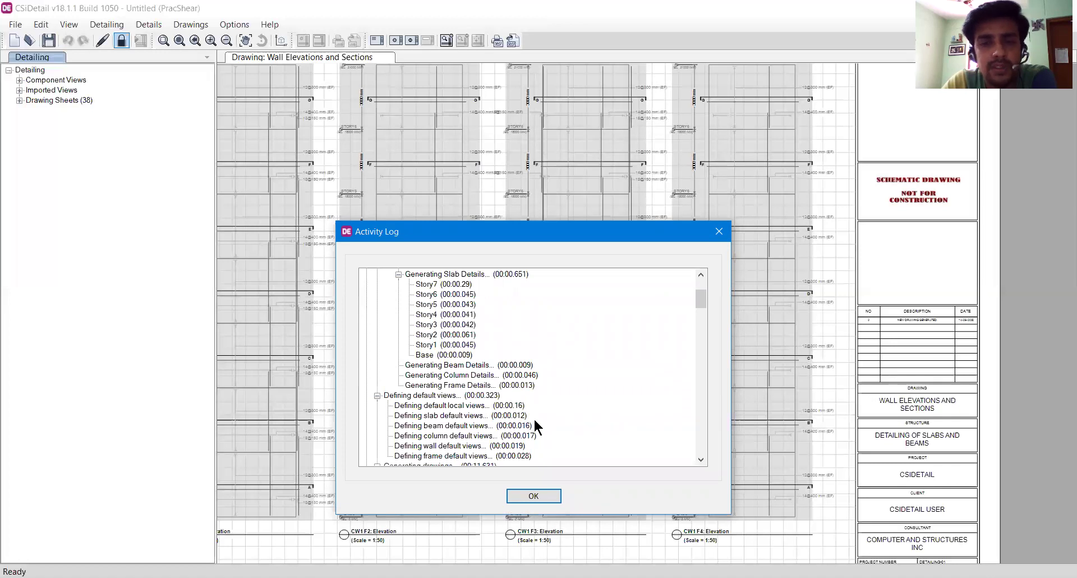
{"action": "scroll", "coordinate": [501, 353], "scroll_direction": "down", "scroll_amount": 3}
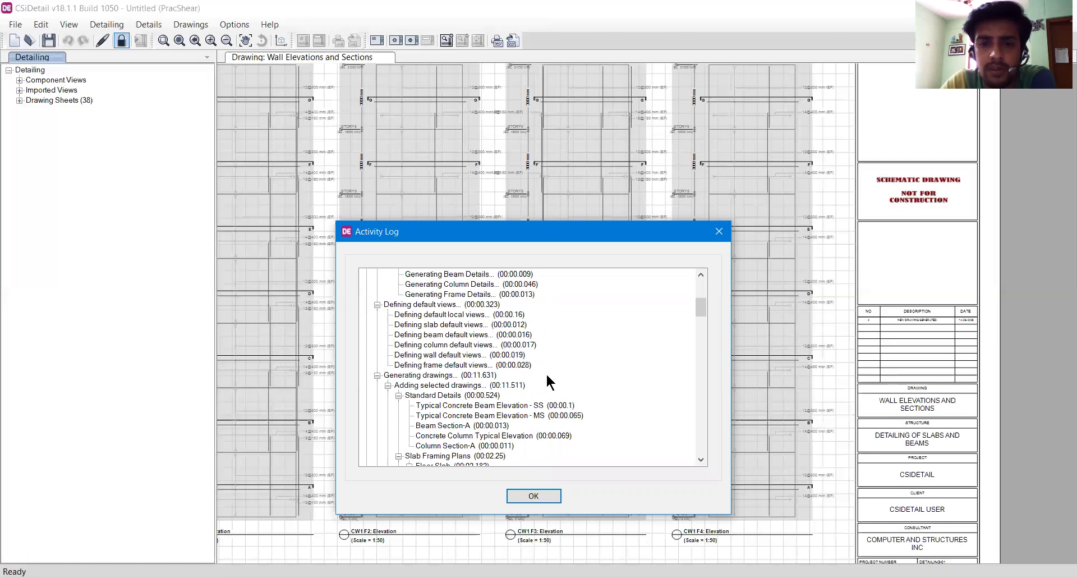
{"action": "scroll", "coordinate": [511, 319], "scroll_direction": "down", "scroll_amount": 1}
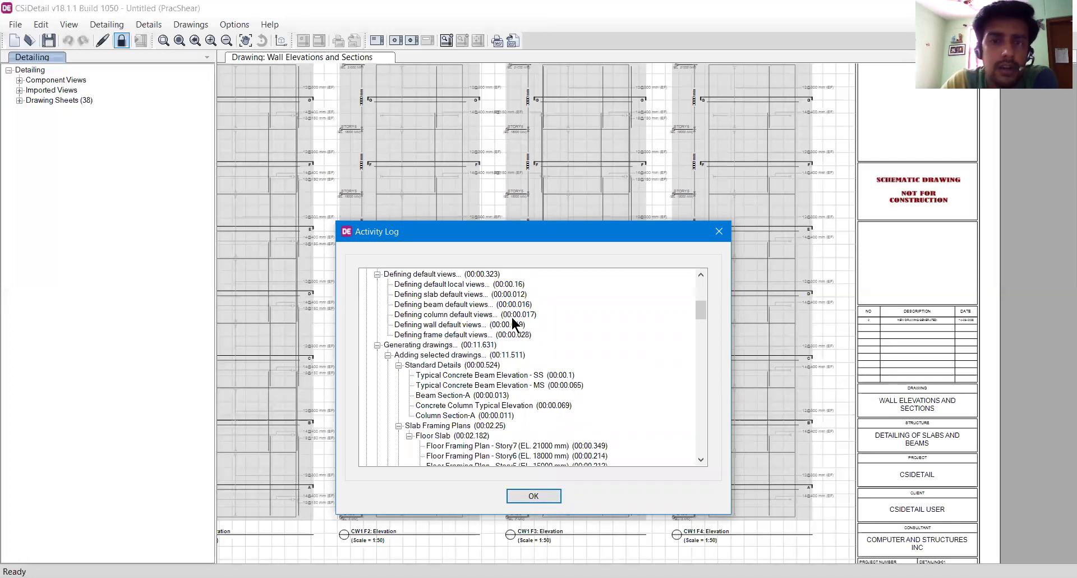
{"action": "scroll", "coordinate": [510, 315], "scroll_direction": "down", "scroll_amount": 6}
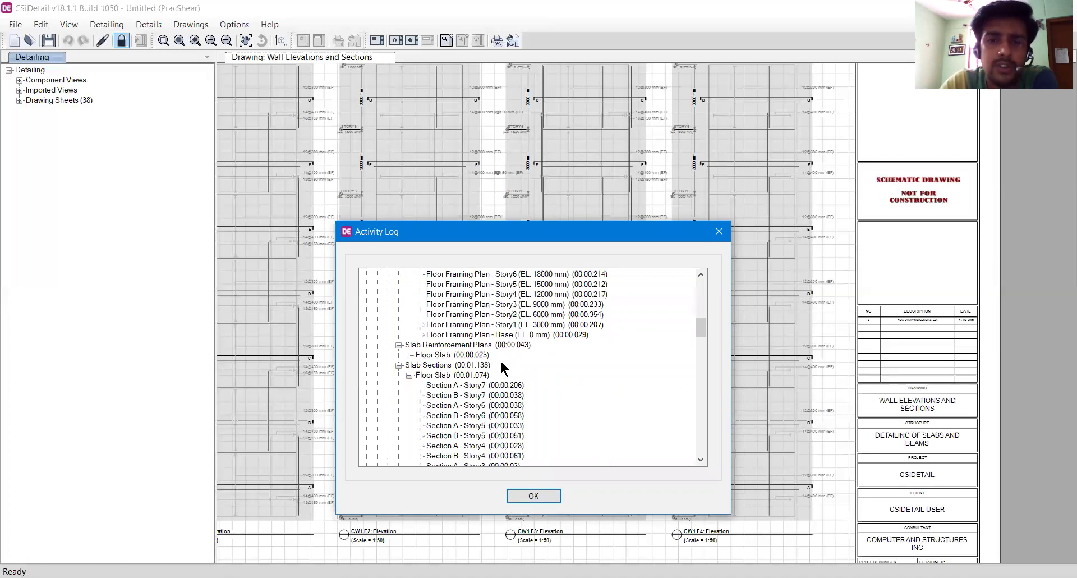
Step: Inspect the 4CB1 elevation, Section A and Section B beam entries in the activity log, and close the log
{"action": "left_click_drag", "start_coordinate": [533, 231], "coordinate": [531, 206]}
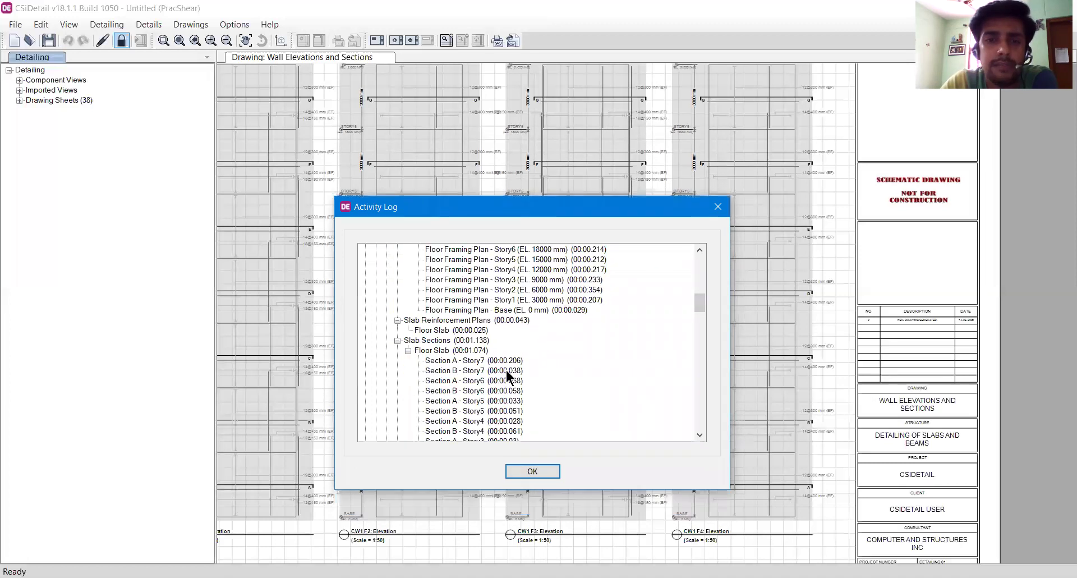
{"action": "scroll", "coordinate": [505, 372], "scroll_direction": "down", "scroll_amount": 15}
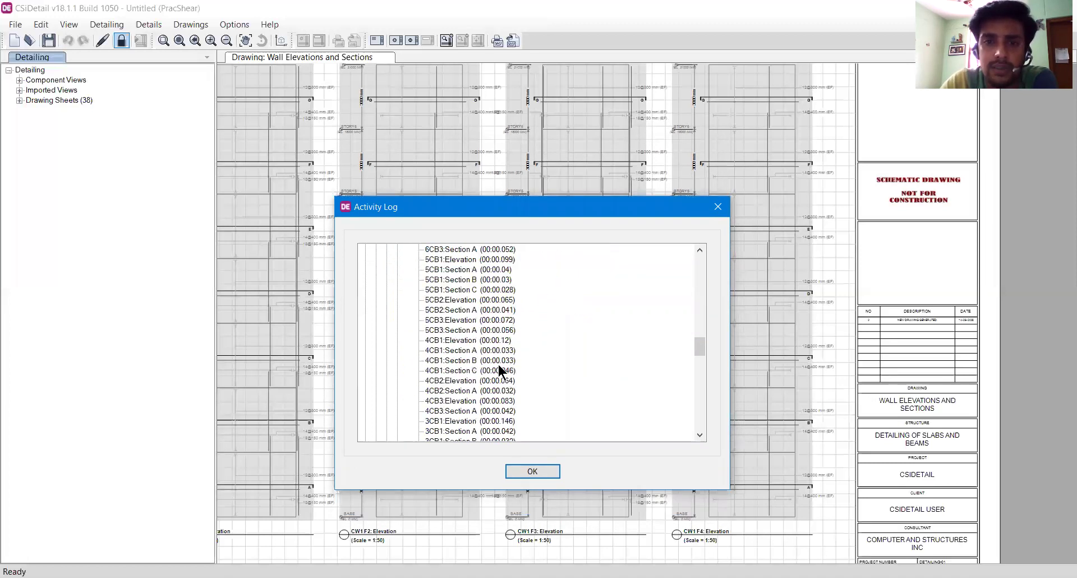
{"action": "left_click", "coordinate": [430, 340]}
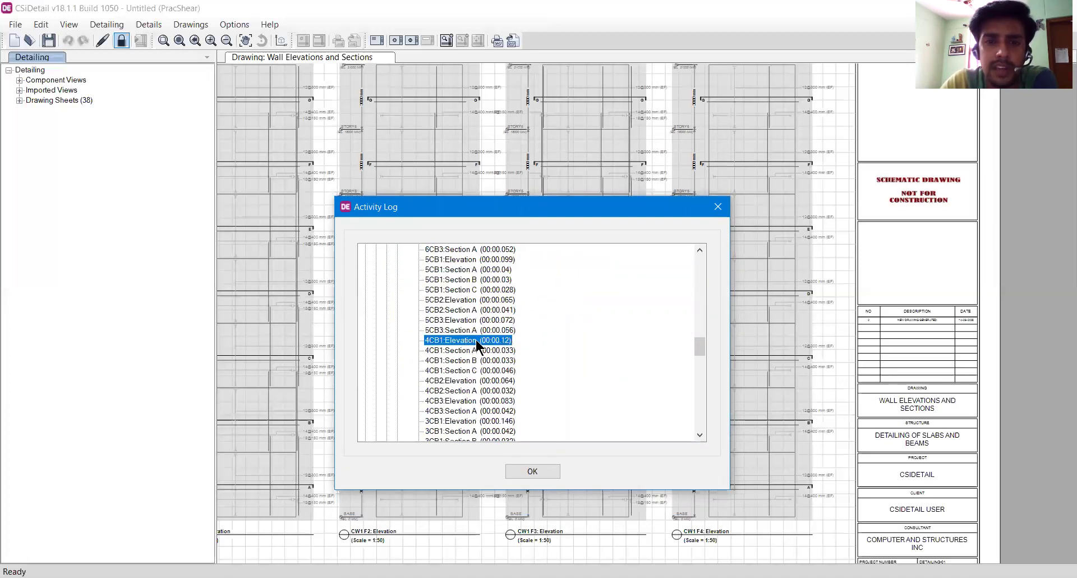
{"action": "left_click", "coordinate": [448, 350]}
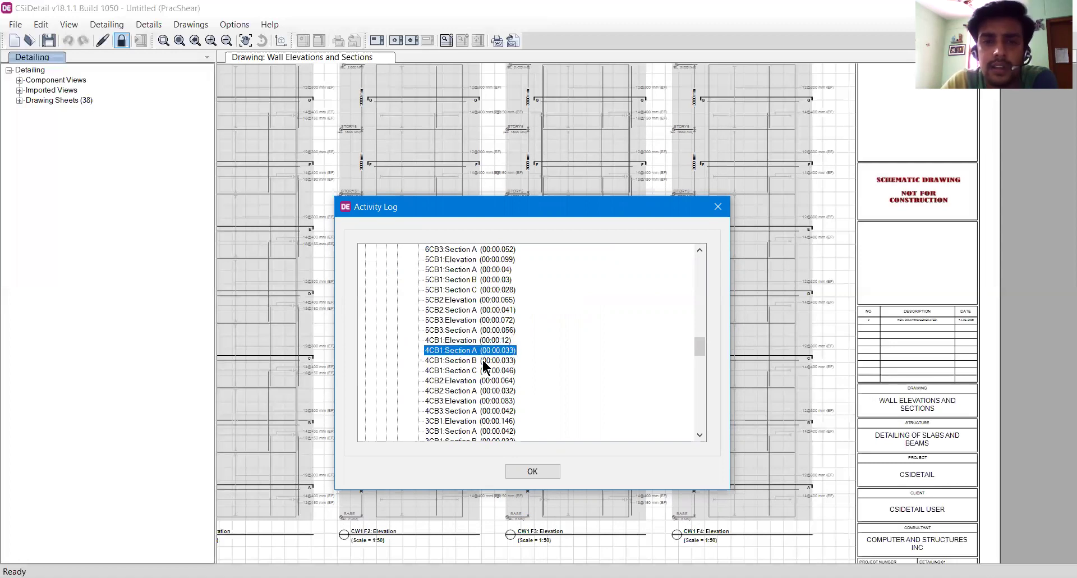
{"action": "left_click", "coordinate": [473, 361]}
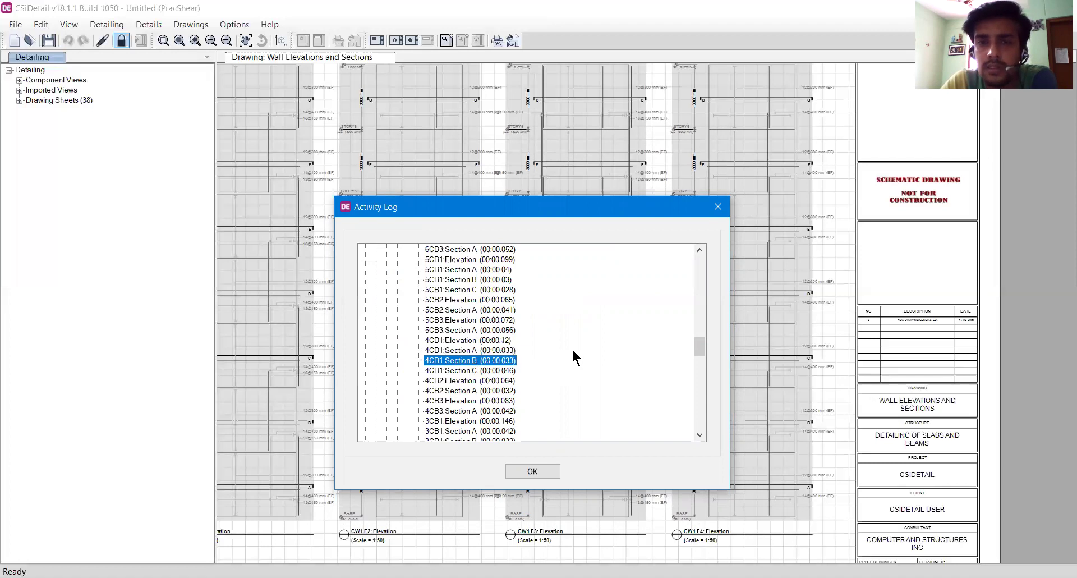
{"action": "left_click", "coordinate": [712, 211]}
Step: Magnify the middle stories of the wall elevations with Rubber Band Zoom and look over their reinforcement callouts
{"action": "left_click", "coordinate": [15, 24]}
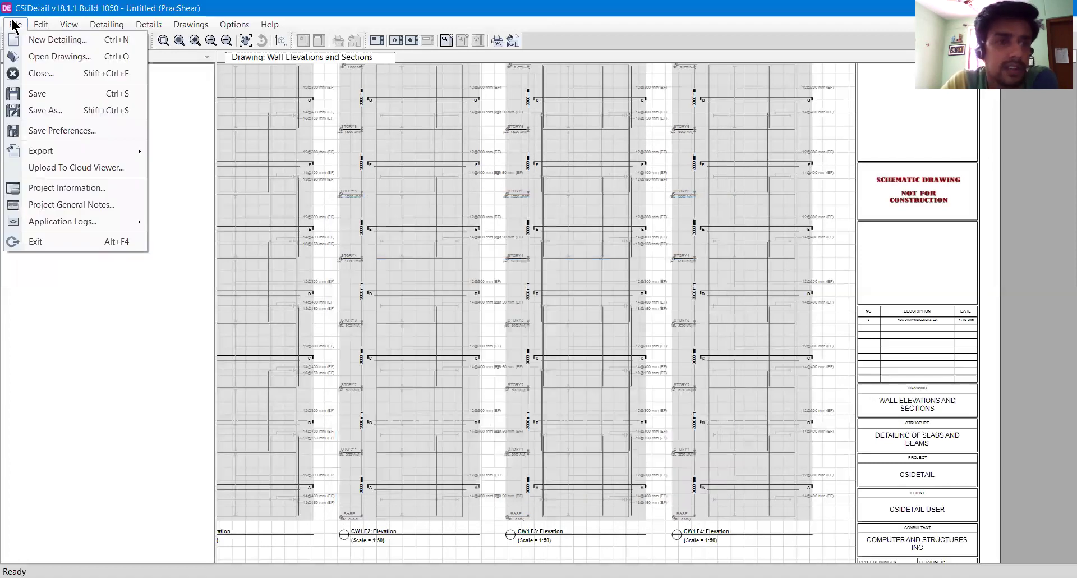
{"action": "mouse_move", "coordinate": [43, 28]}
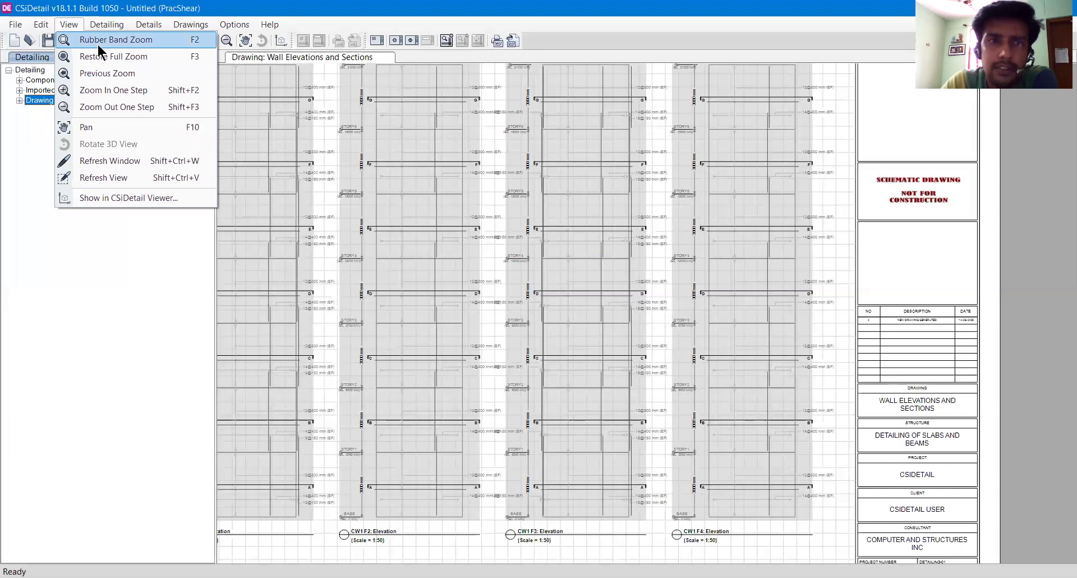
{"action": "left_click", "coordinate": [97, 39]}
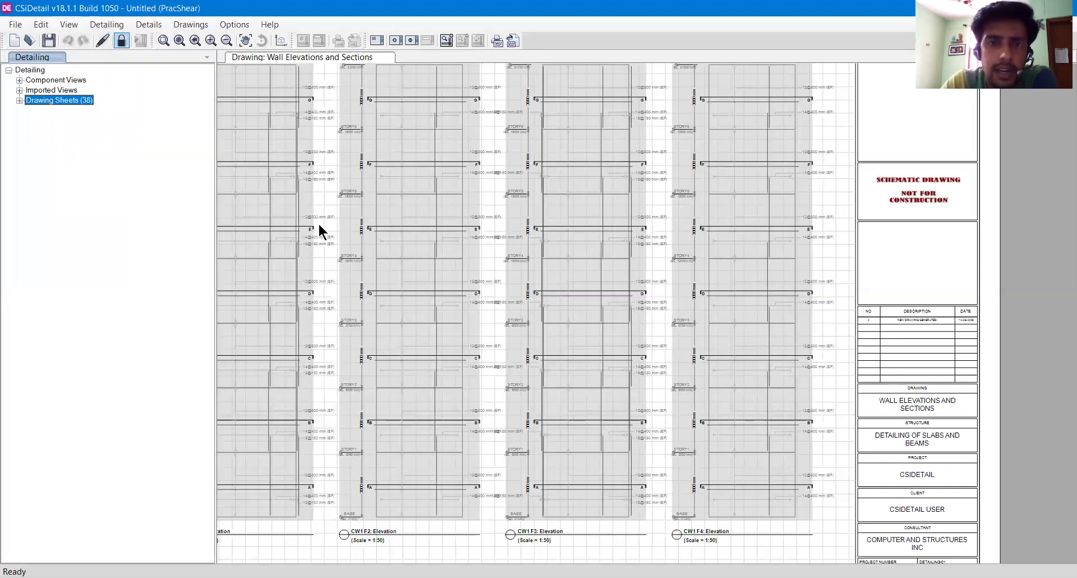
{"action": "mouse_move", "coordinate": [319, 223]}
{"action": "left_mouse_down"}
{"action": "mouse_move", "coordinate": [349, 258]}
{"action": "mouse_move", "coordinate": [492, 332]}
{"action": "mouse_move", "coordinate": [469, 306]}
{"action": "mouse_move", "coordinate": [519, 351]}
{"action": "mouse_move", "coordinate": [433, 282]}
{"action": "mouse_move", "coordinate": [530, 329]}
{"action": "left_mouse_up"}
{"action": "scroll", "coordinate": [531, 374], "scroll_direction": "down", "scroll_amount": 5}
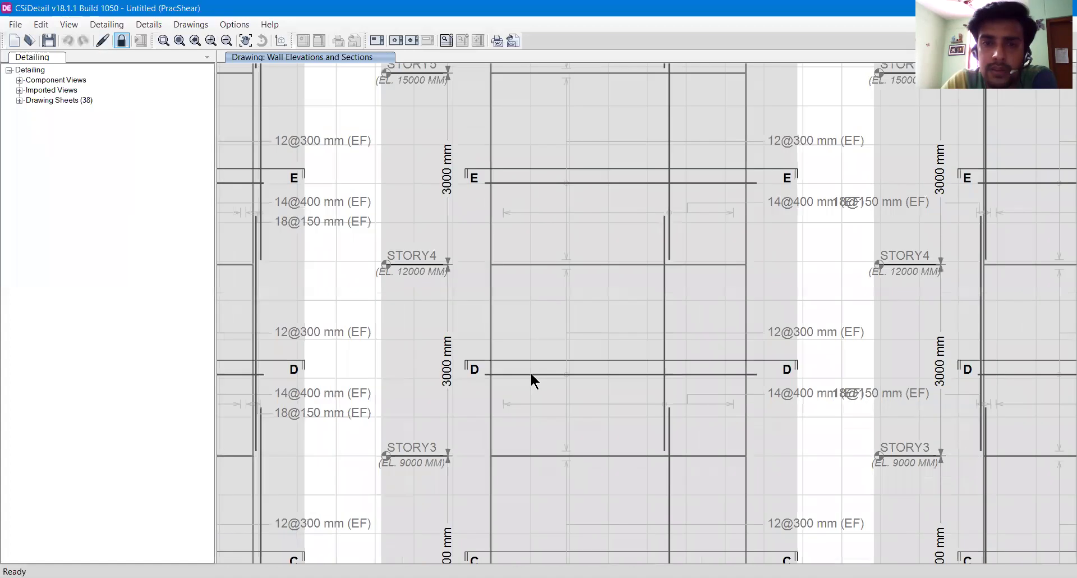
{"action": "scroll", "coordinate": [531, 378], "scroll_direction": "up", "scroll_amount": 2}
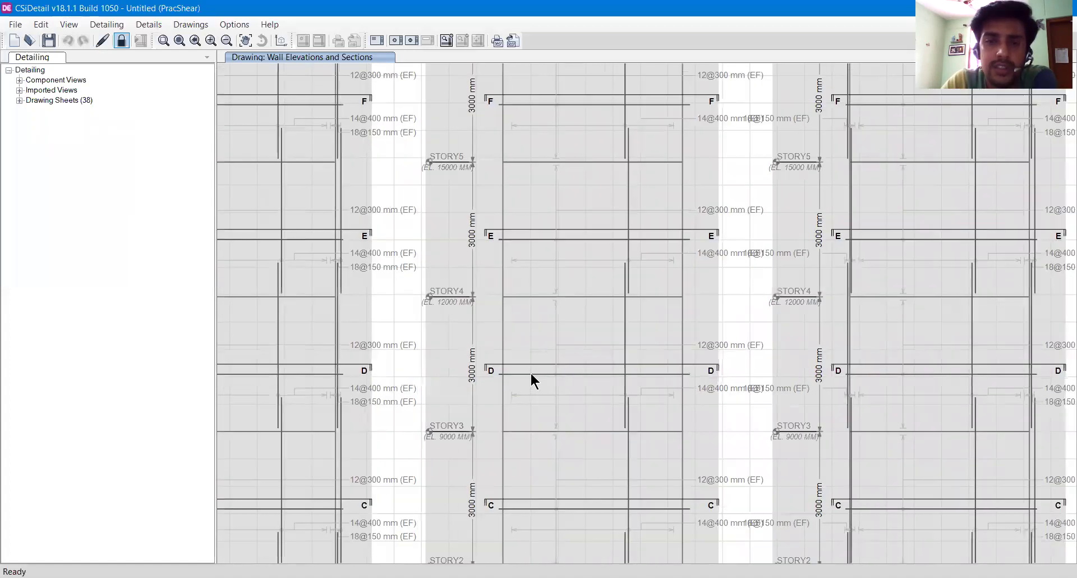
{"action": "middle_click_drag", "start_coordinate": [535, 377], "coordinate": [450, 329]}
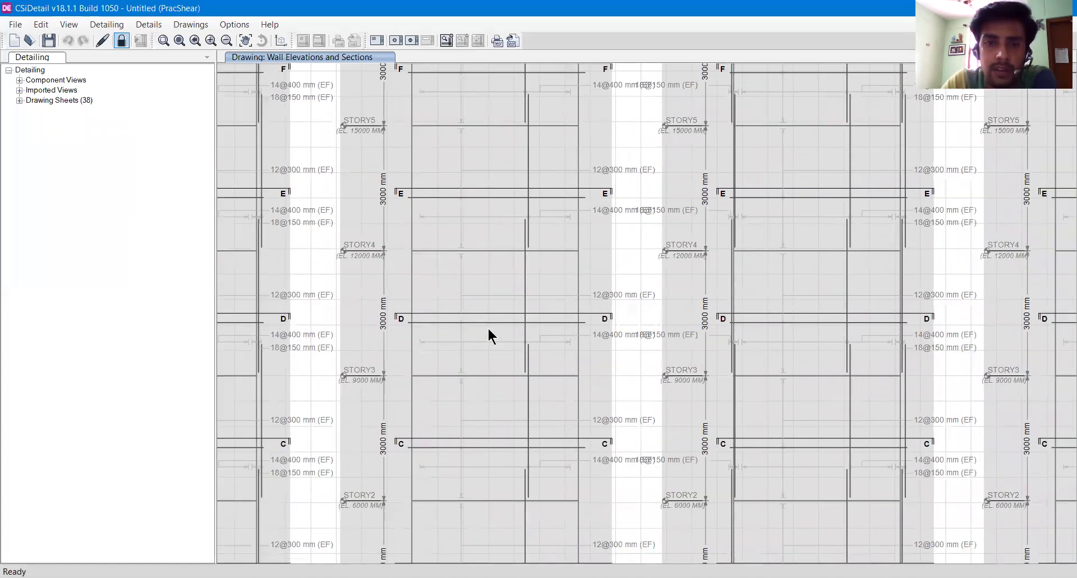
Step: Restore the full zoom of the Wall Elevations and Sections sheet and return to the previous zoom
{"action": "left_click", "coordinate": [74, 26]}
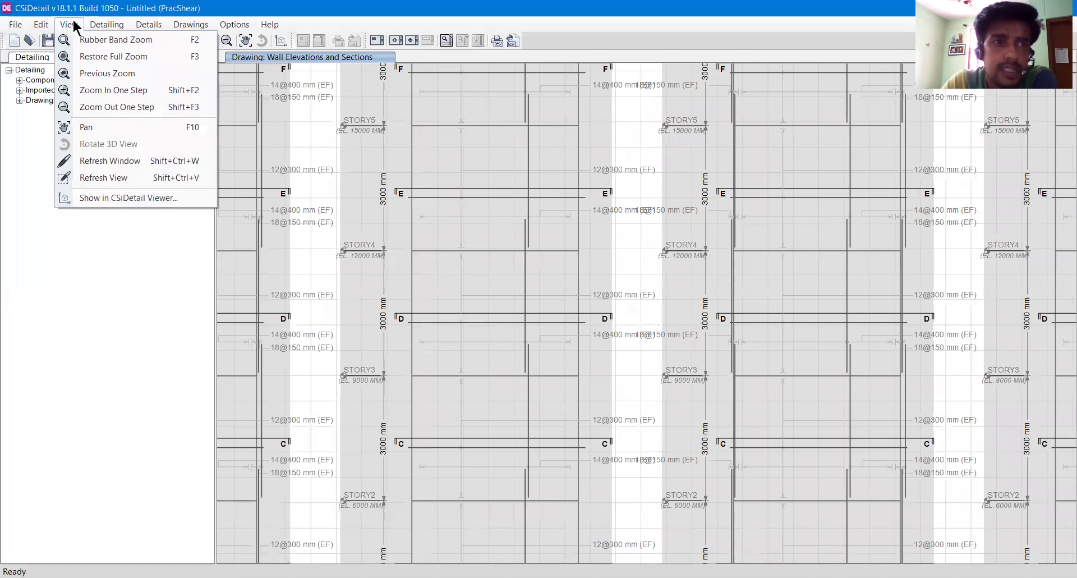
{"action": "left_click", "coordinate": [85, 56]}
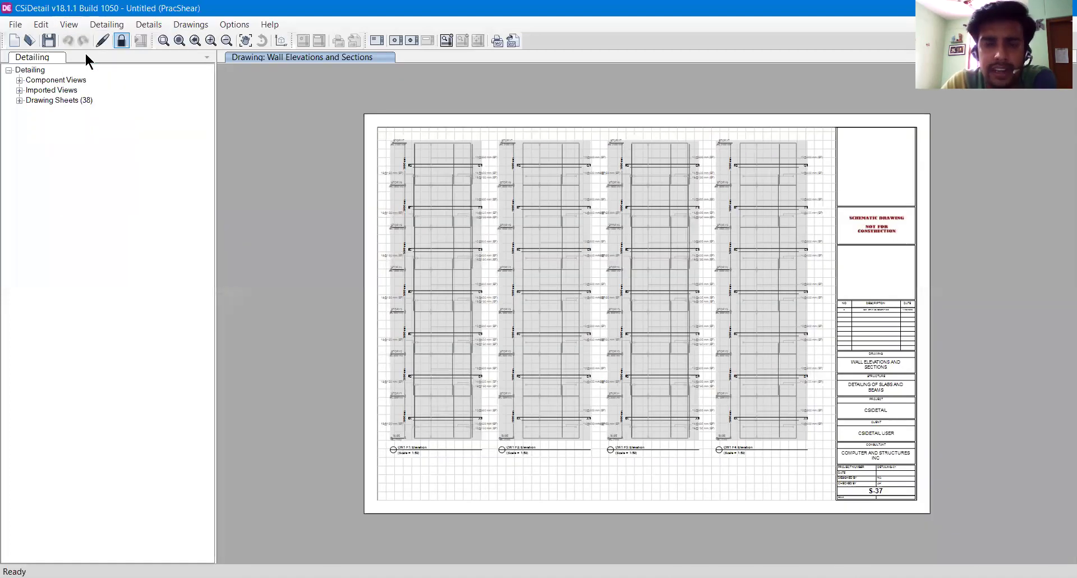
{"action": "left_click", "coordinate": [74, 25]}
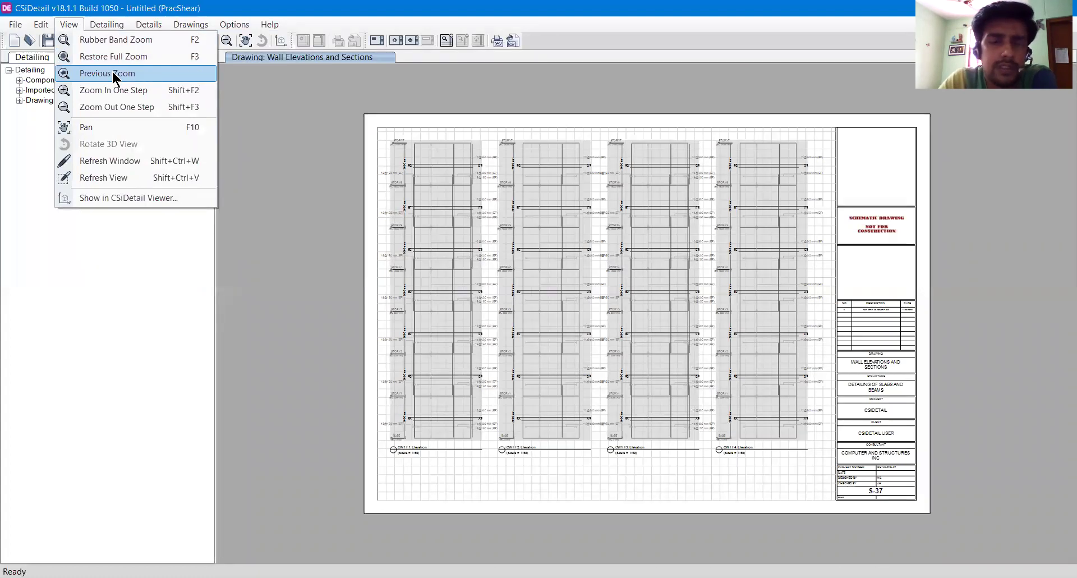
{"action": "left_click", "coordinate": [137, 73]}
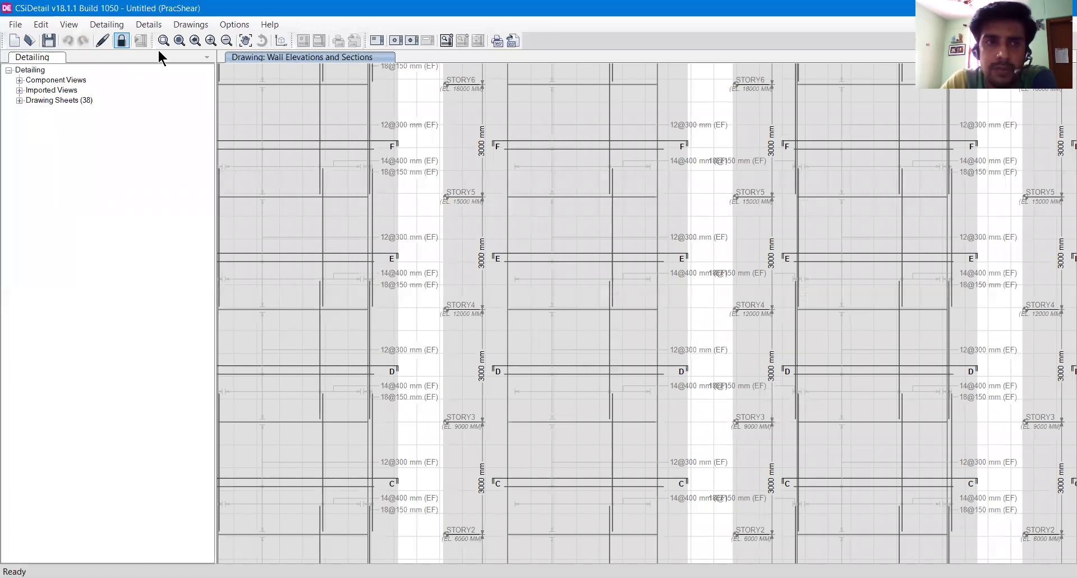
{"action": "left_click", "coordinate": [69, 24]}
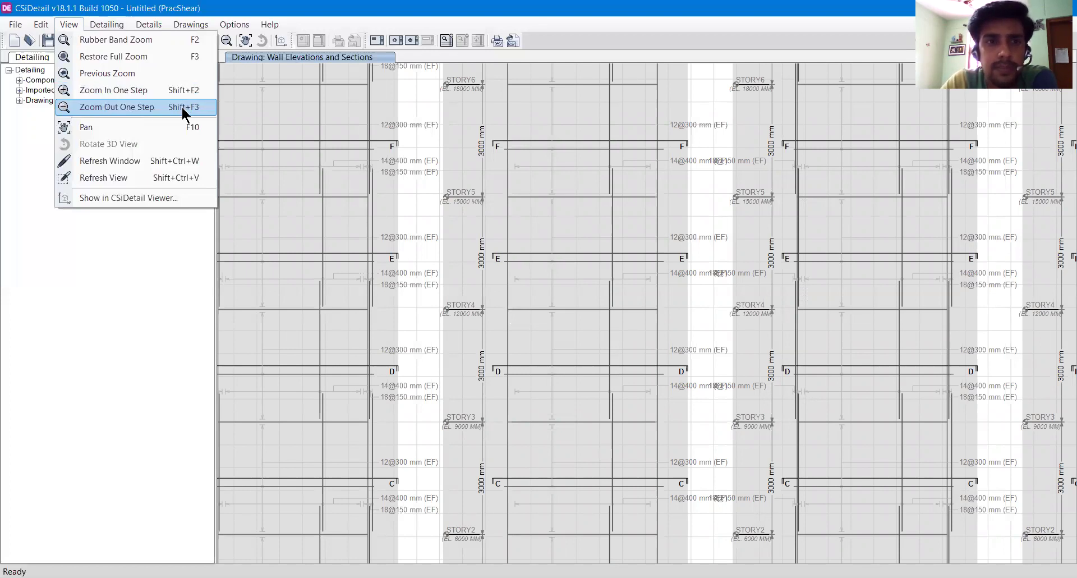
{"action": "left_click", "coordinate": [252, 56]}
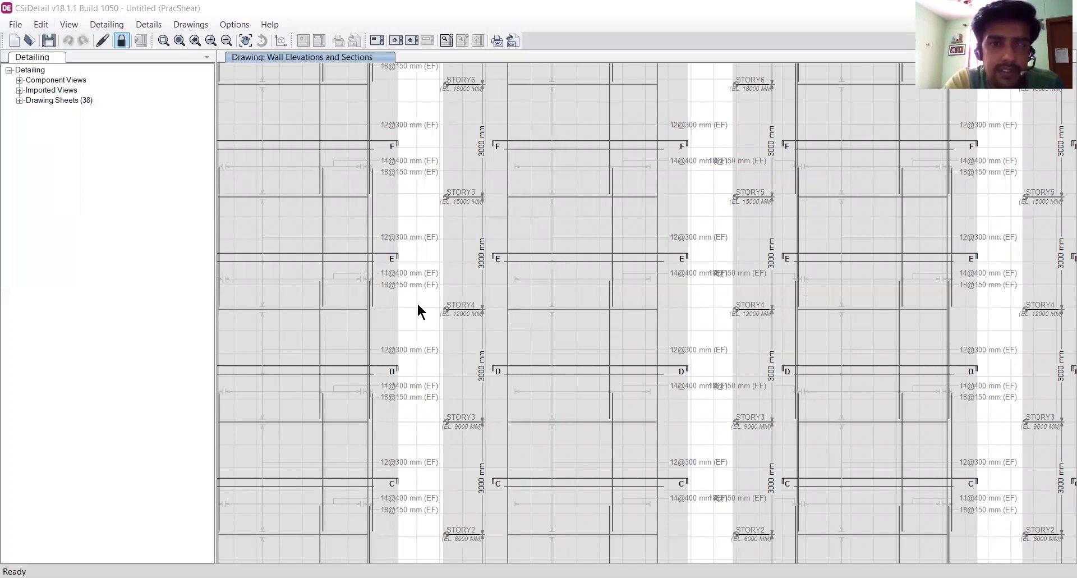
{"action": "left_click", "coordinate": [70, 25]}
{"action": "key", "text": "Escape"}
{"action": "left_click", "coordinate": [149, 24]}
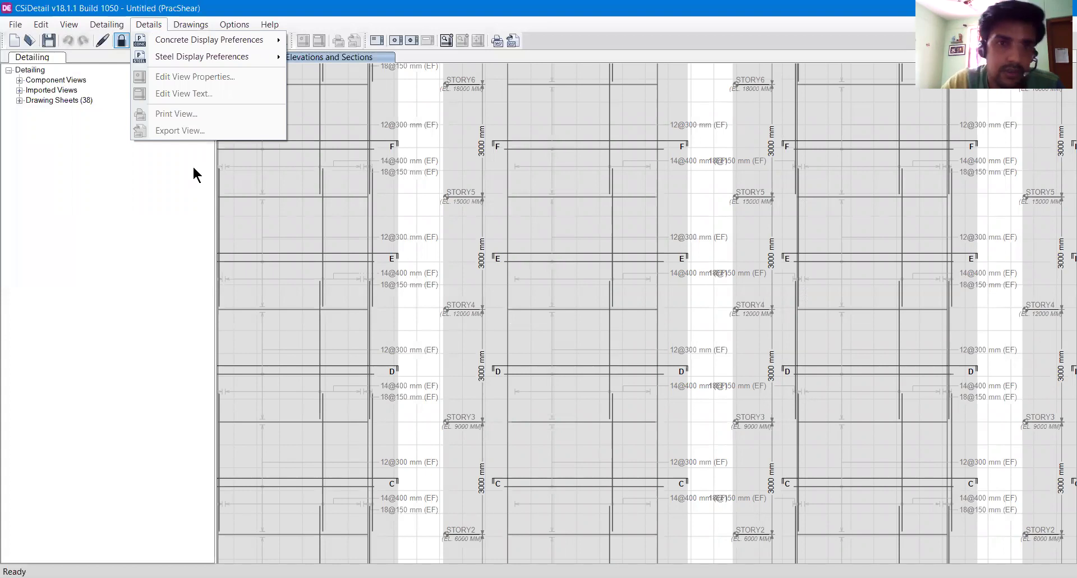
{"action": "left_click", "coordinate": [416, 337]}
Step: Examine the wall elevations around Story 3 to Story 5, both close up and across the wider sheet
{"action": "scroll", "coordinate": [416, 338], "scroll_direction": "up", "scroll_amount": 3}
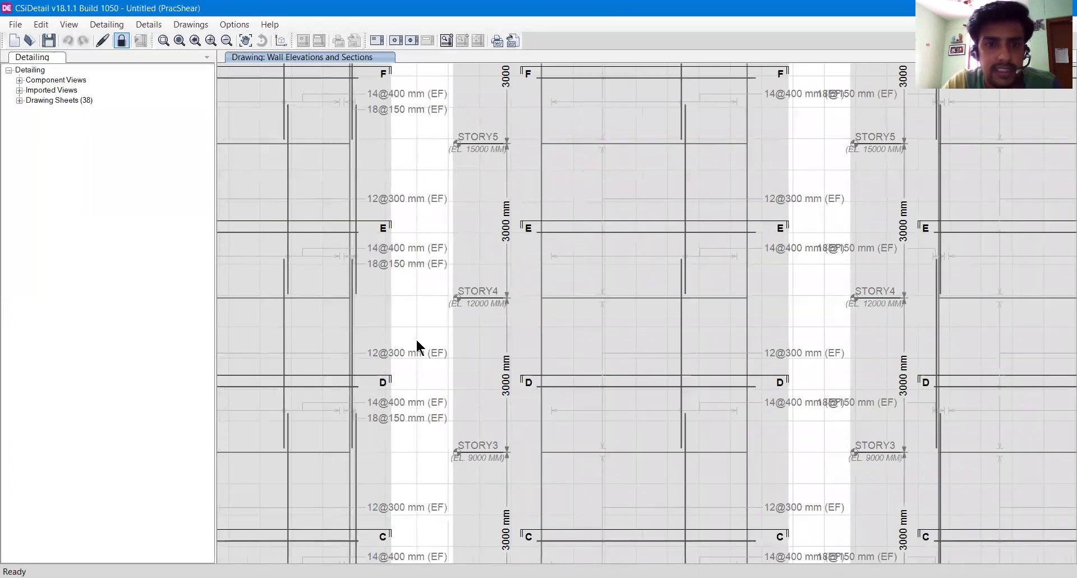
{"action": "scroll", "coordinate": [416, 338], "scroll_direction": "down", "scroll_amount": 1}
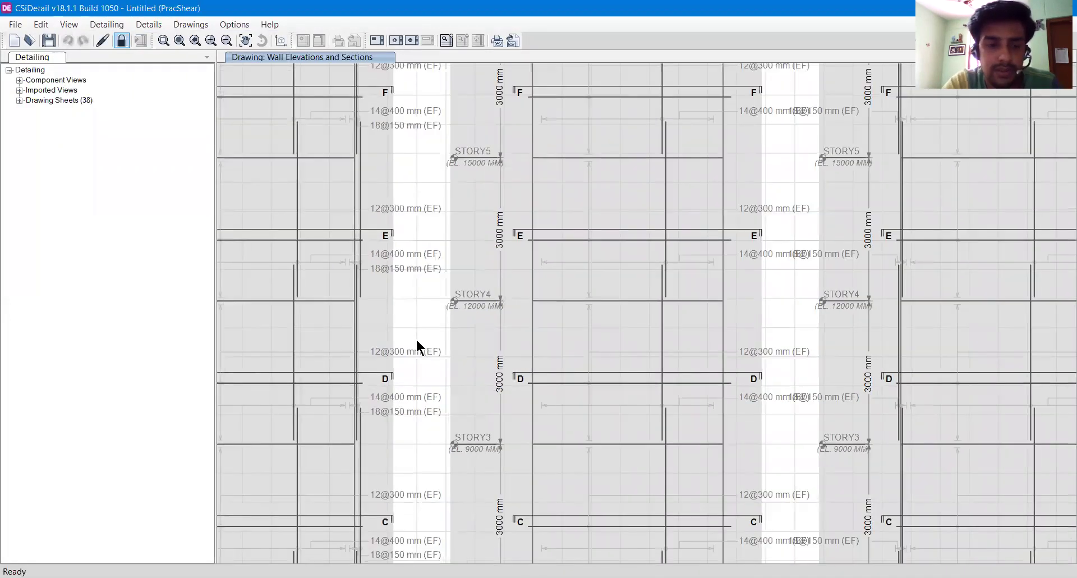
{"action": "scroll", "coordinate": [415, 337], "scroll_direction": "up", "scroll_amount": 3}
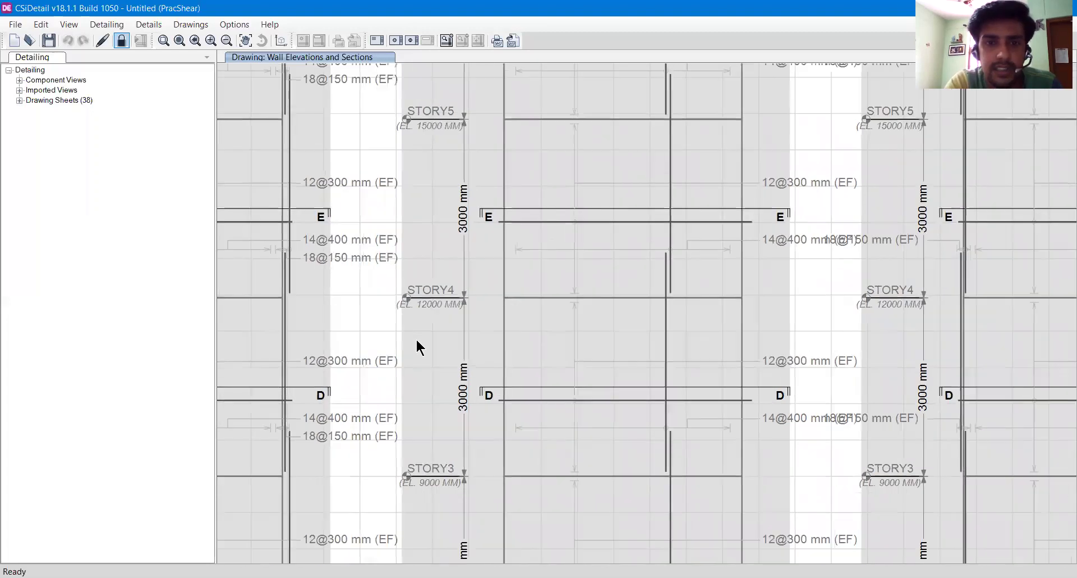
{"action": "scroll", "coordinate": [416, 338], "scroll_direction": "down", "scroll_amount": 3}
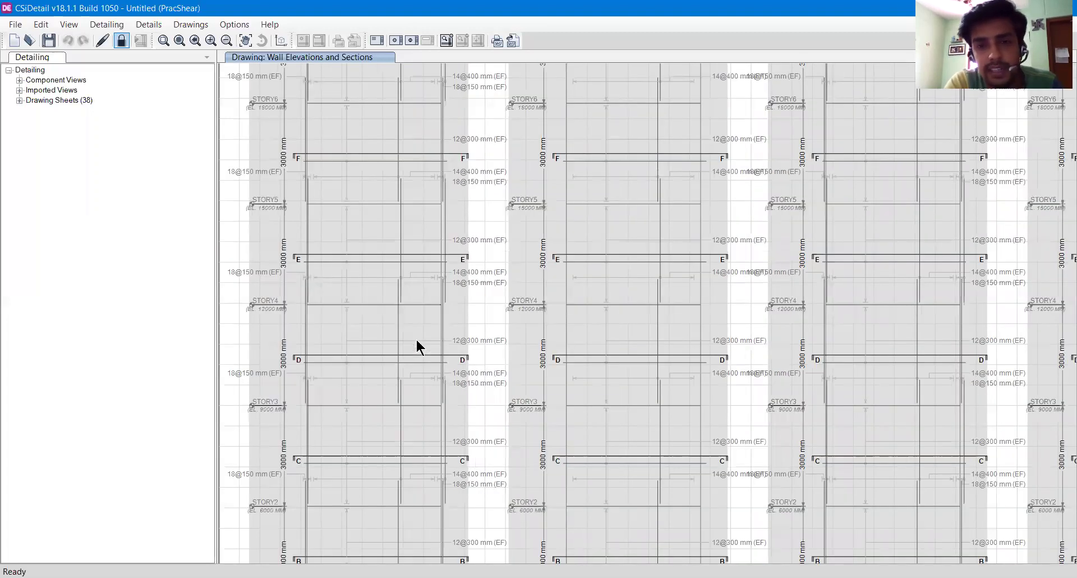
{"action": "scroll", "coordinate": [415, 337], "scroll_direction": "down", "scroll_amount": 2}
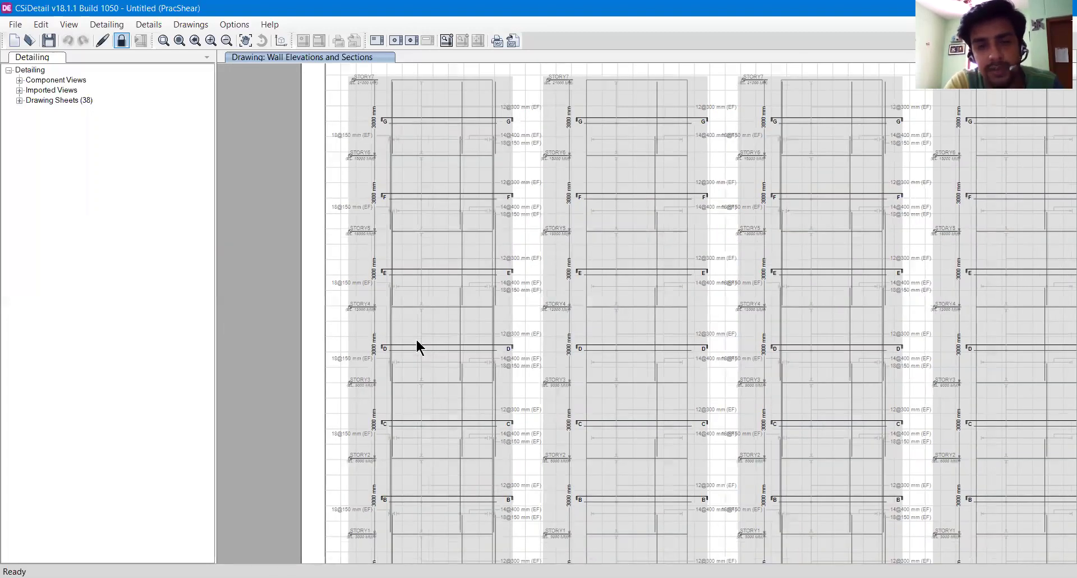
{"action": "scroll", "coordinate": [415, 337], "scroll_direction": "up", "scroll_amount": 3}
{"action": "scroll", "coordinate": [417, 341], "scroll_direction": "up", "scroll_amount": 1}
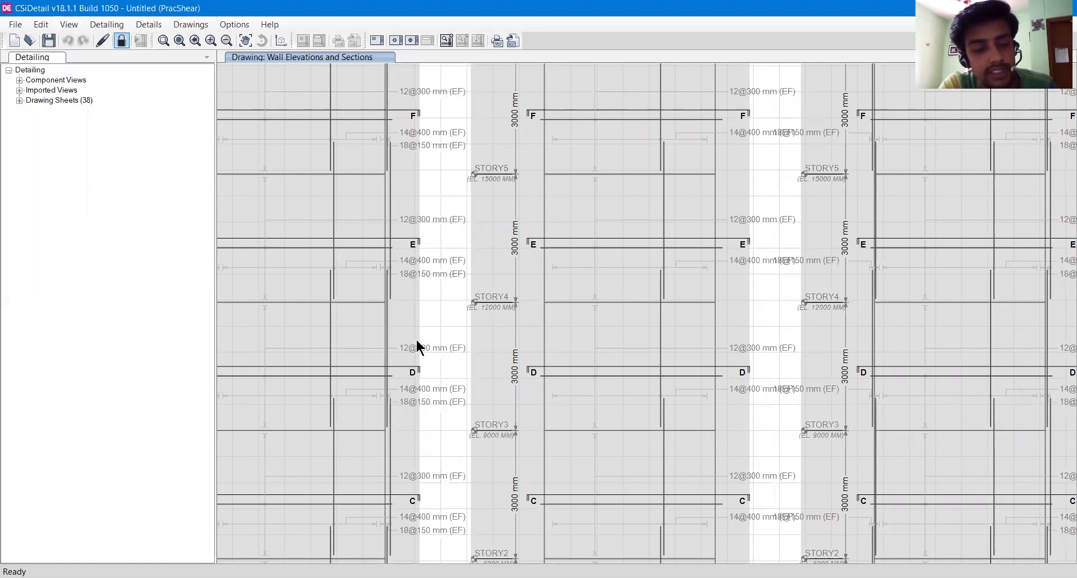
{"action": "scroll", "coordinate": [417, 345], "scroll_direction": "down", "scroll_amount": 3}
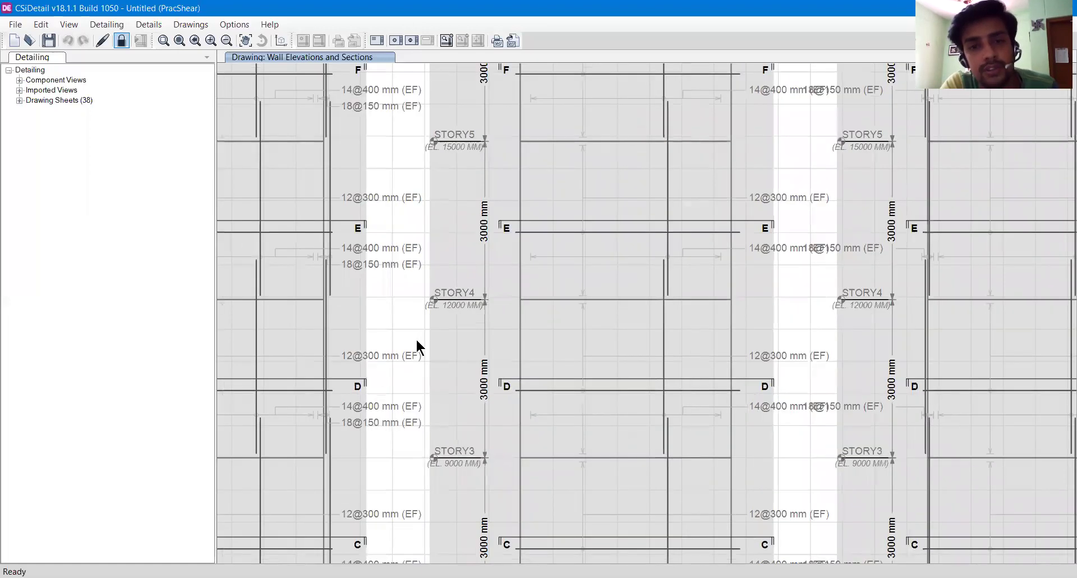
{"action": "scroll", "coordinate": [417, 345], "scroll_direction": "down", "scroll_amount": 2}
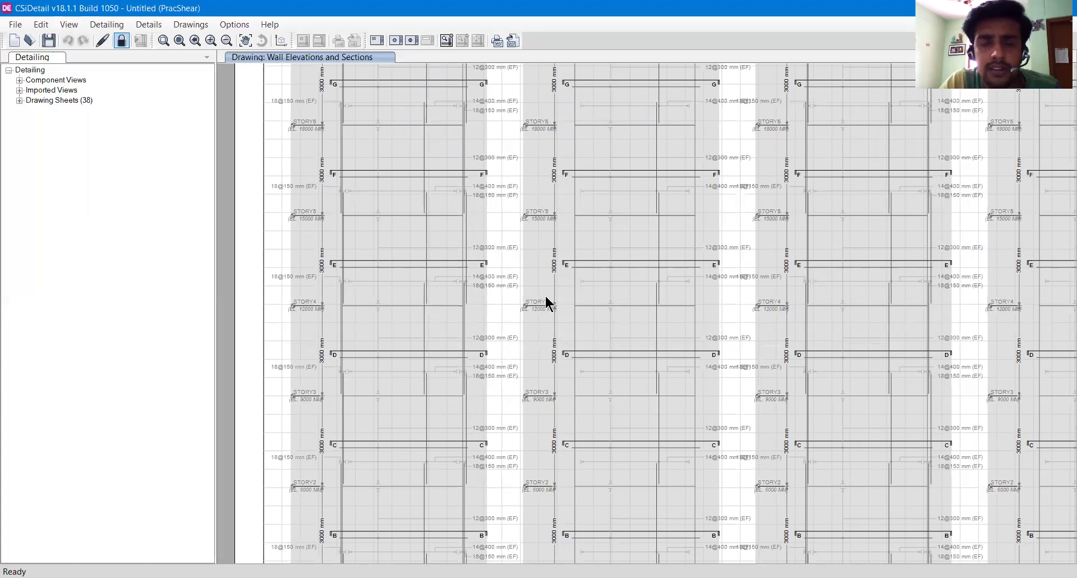
{"action": "scroll", "coordinate": [528, 268], "scroll_direction": "up", "scroll_amount": 4}
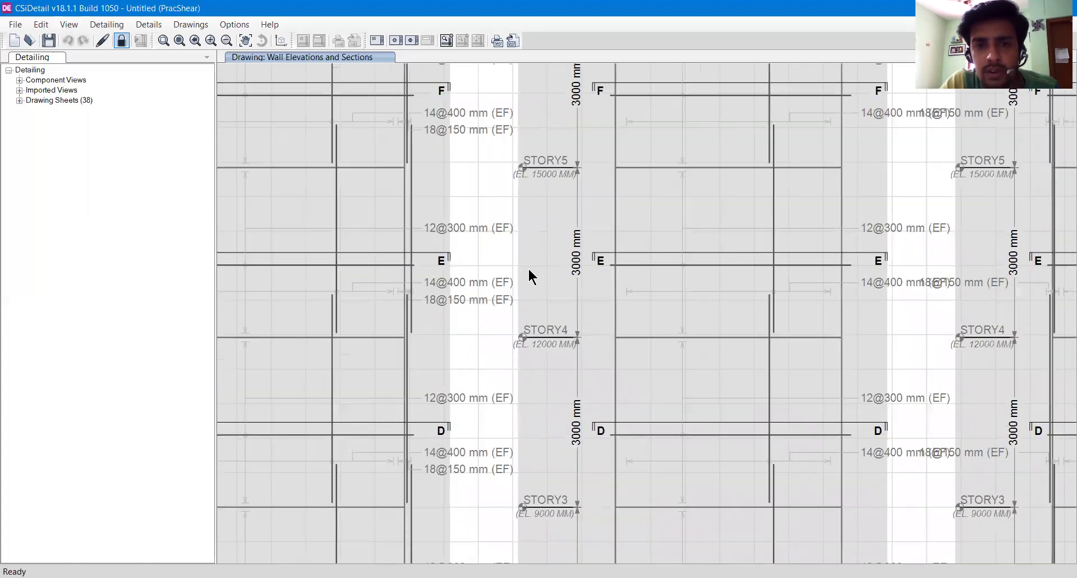
Step: Use the Pan tool to shift the view of the wall elevations around Story 4 slightly left and down
{"action": "left_click", "coordinate": [69, 24]}
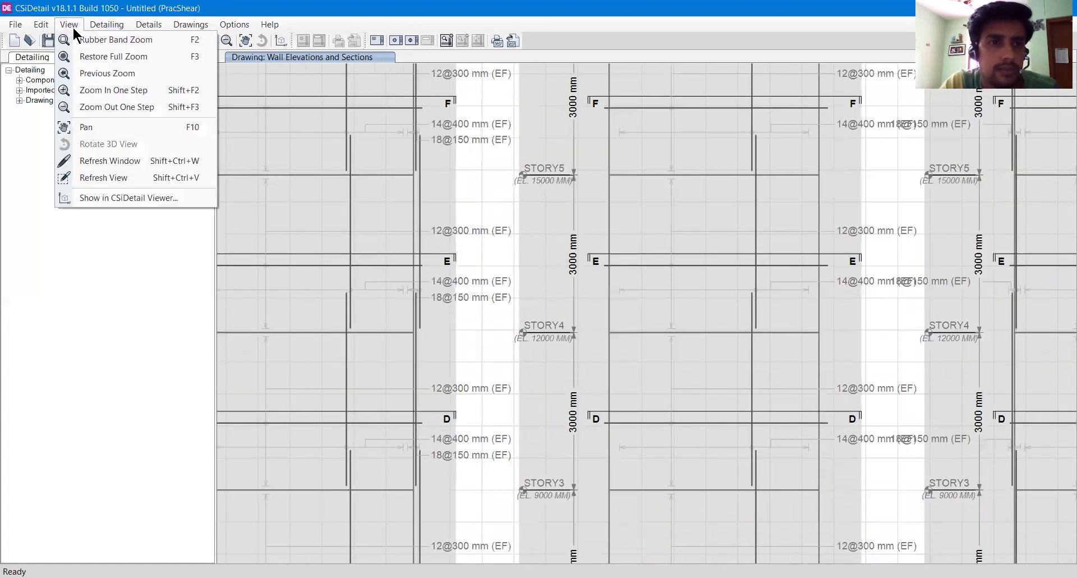
{"action": "left_click", "coordinate": [124, 133]}
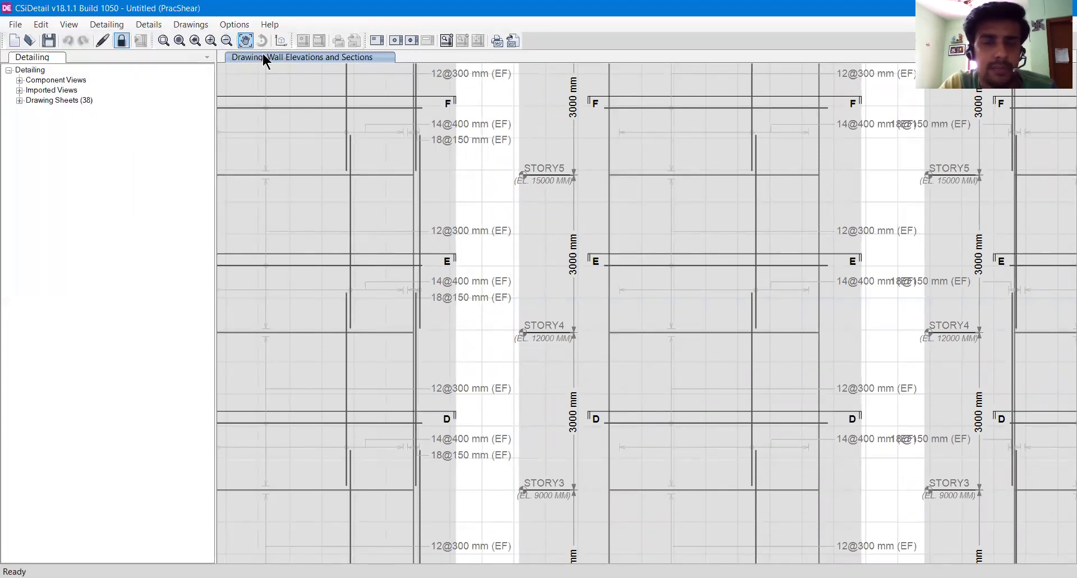
{"action": "mouse_move", "coordinate": [558, 283]}
{"action": "left_mouse_down"}
{"action": "mouse_move", "coordinate": [533, 337]}
{"action": "mouse_move", "coordinate": [531, 271]}
{"action": "mouse_move", "coordinate": [541, 298]}
{"action": "left_mouse_up"}
Step: Review the available viewer, detailing, concrete and steel display preference, drawing sheet and toolbar customization commands
{"action": "left_click", "coordinate": [68, 24]}
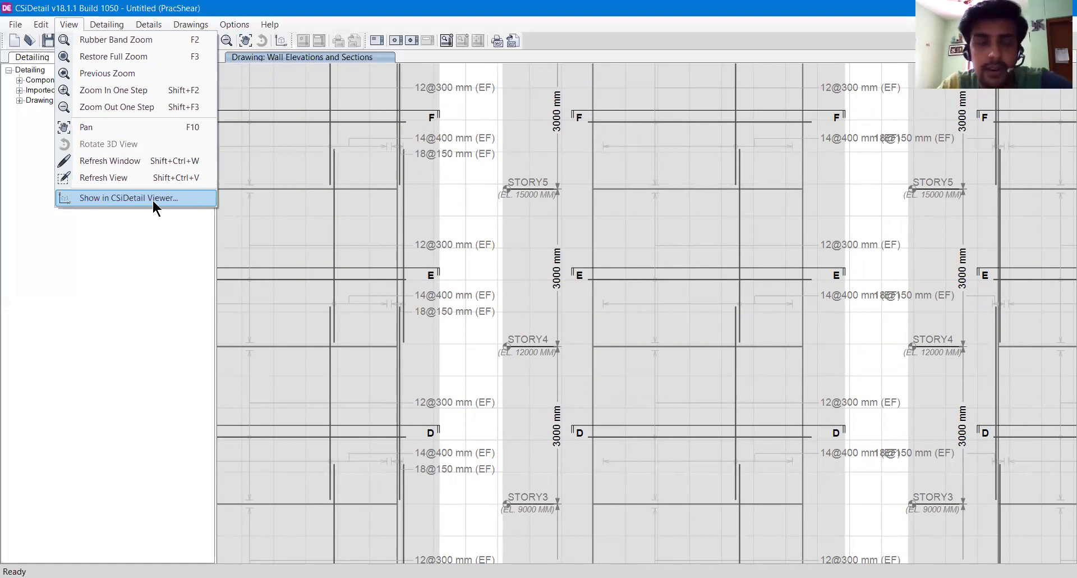
{"action": "mouse_move", "coordinate": [109, 31]}
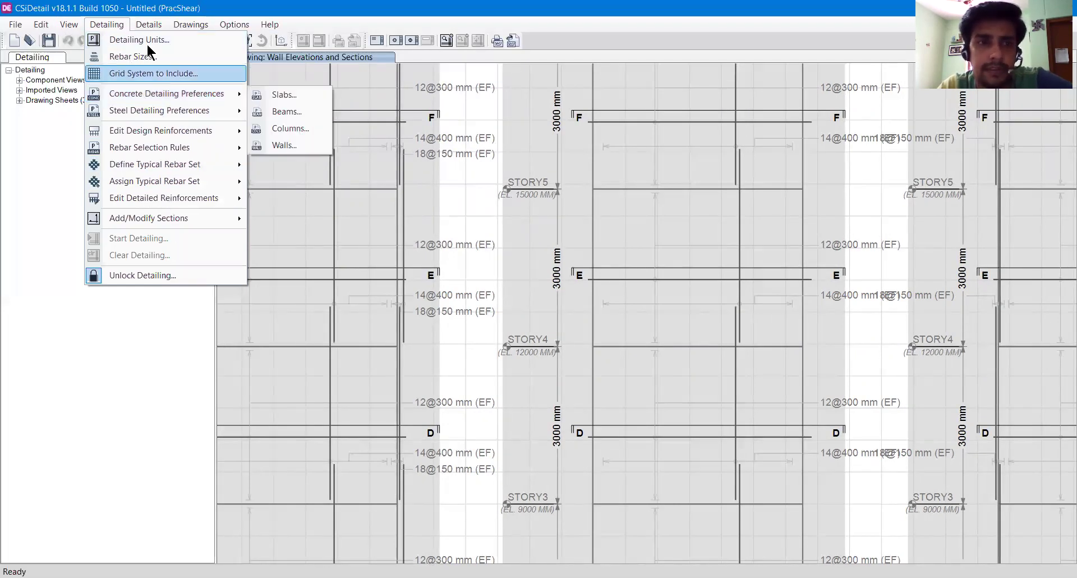
{"action": "left_click", "coordinate": [147, 26]}
{"action": "left_click", "coordinate": [146, 26]}
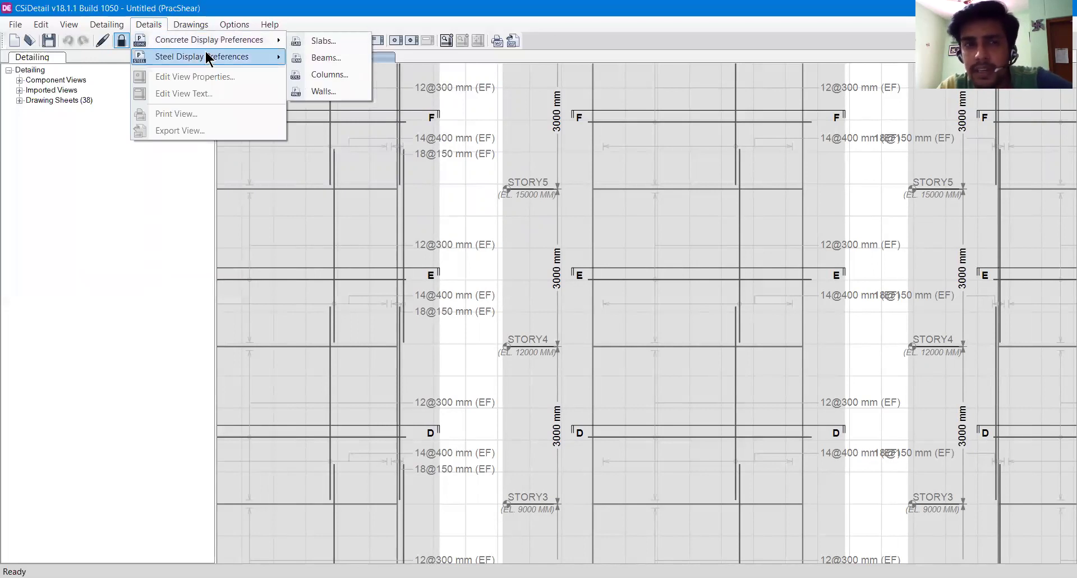
{"action": "mouse_move", "coordinate": [211, 55]}
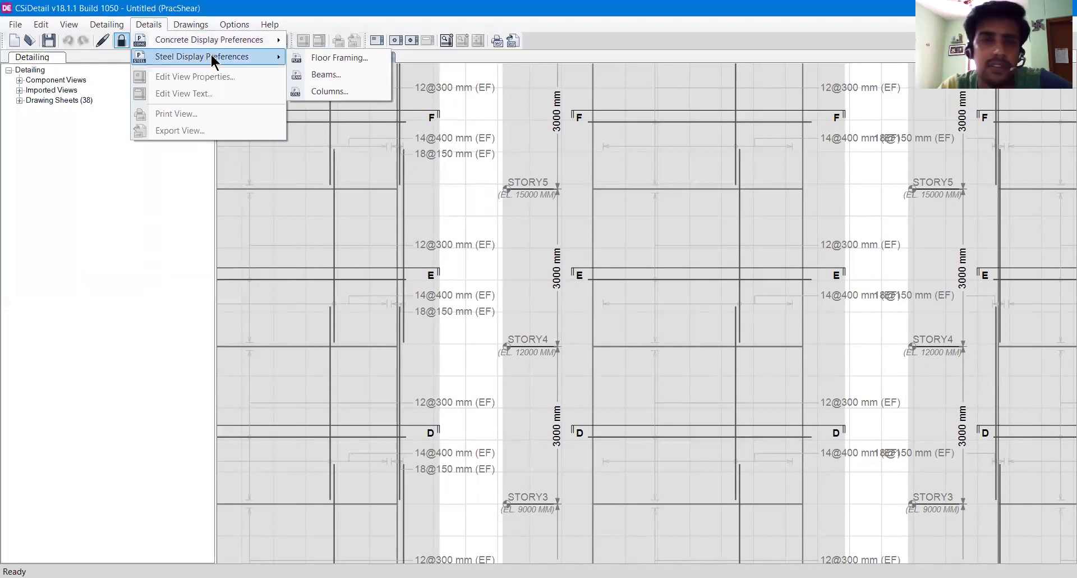
{"action": "left_click", "coordinate": [186, 35]}
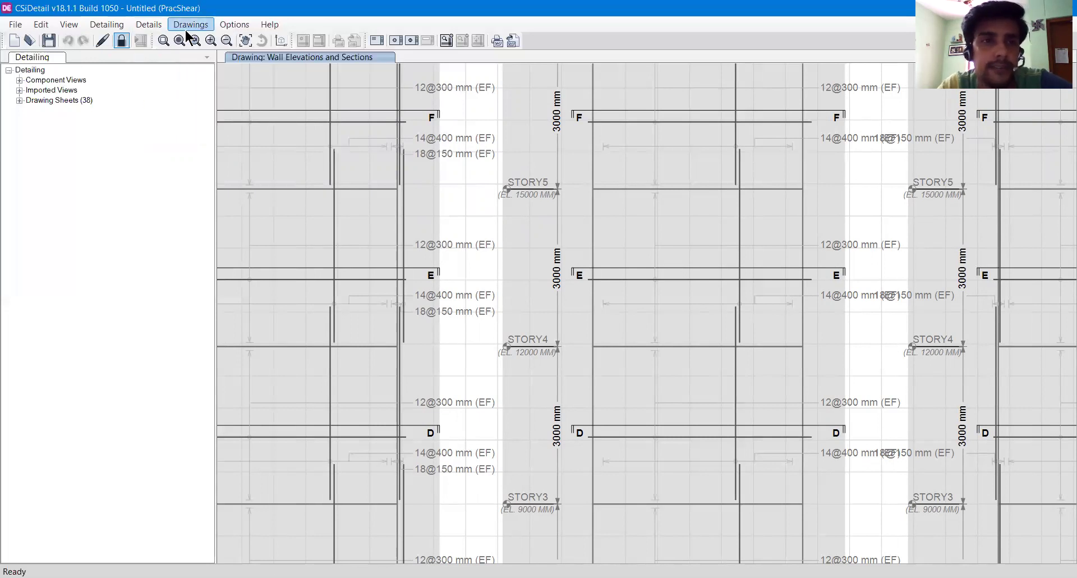
{"action": "left_click", "coordinate": [187, 28]}
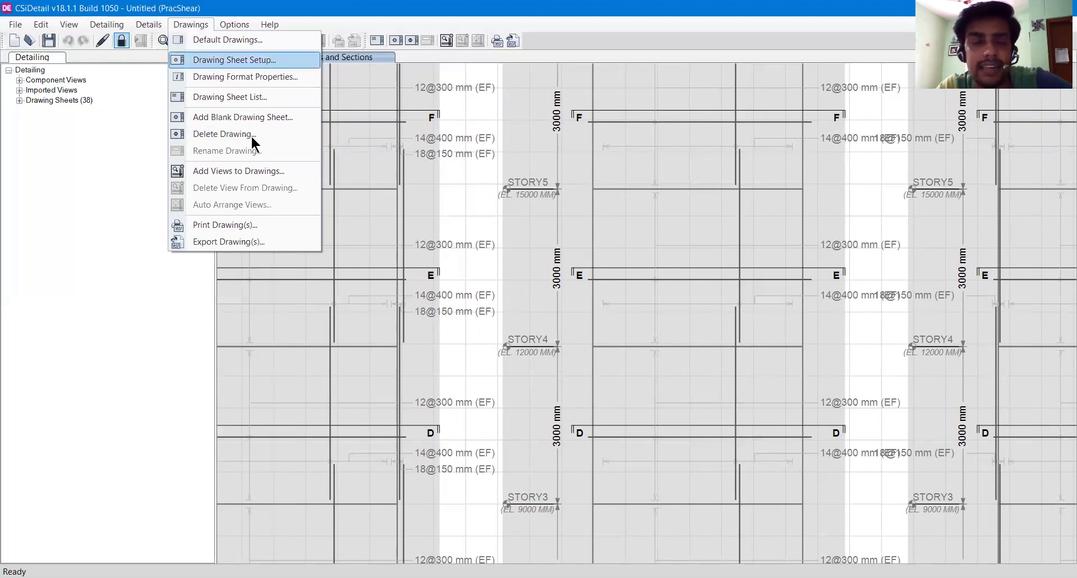
{"action": "mouse_move", "coordinate": [227, 24]}
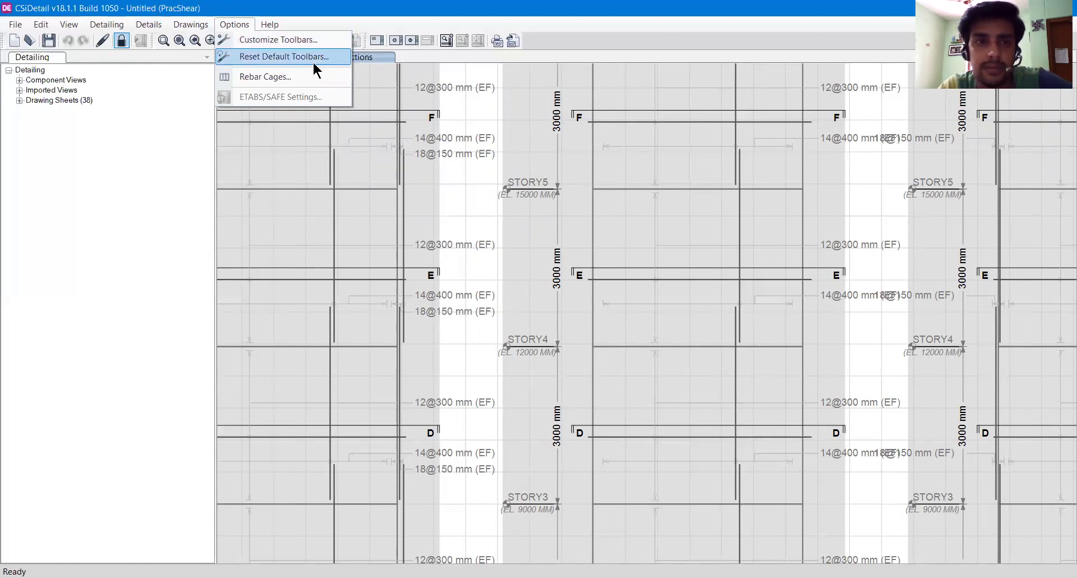
{"action": "key", "text": "Right"}
{"action": "left_click", "coordinate": [311, 21]}
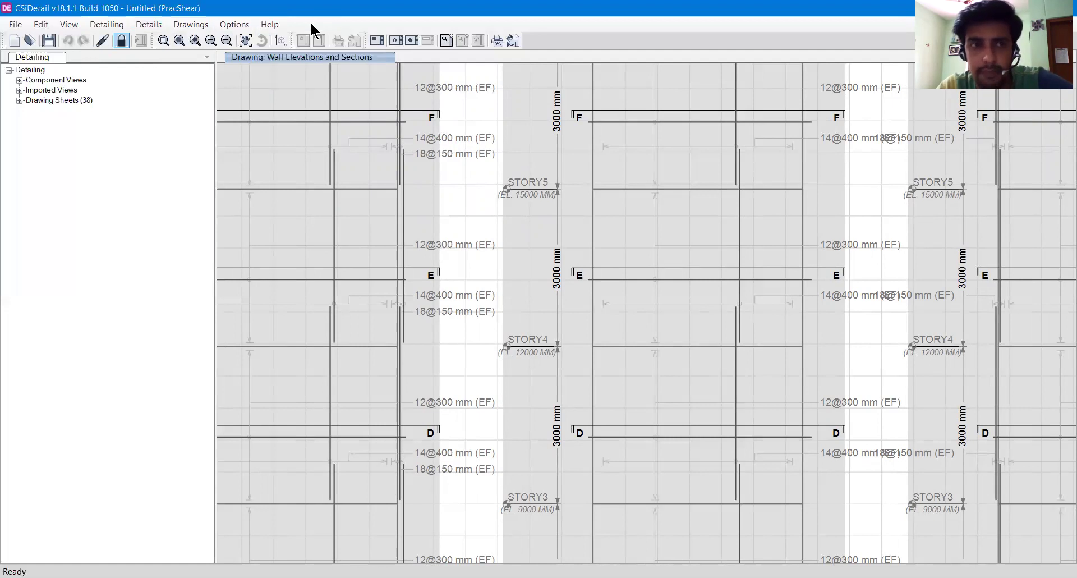
Step: View the four wall elevations together on the sheet and review the commands offered for the drawing sheet
{"action": "scroll", "coordinate": [385, 271], "scroll_direction": "down", "scroll_amount": 5}
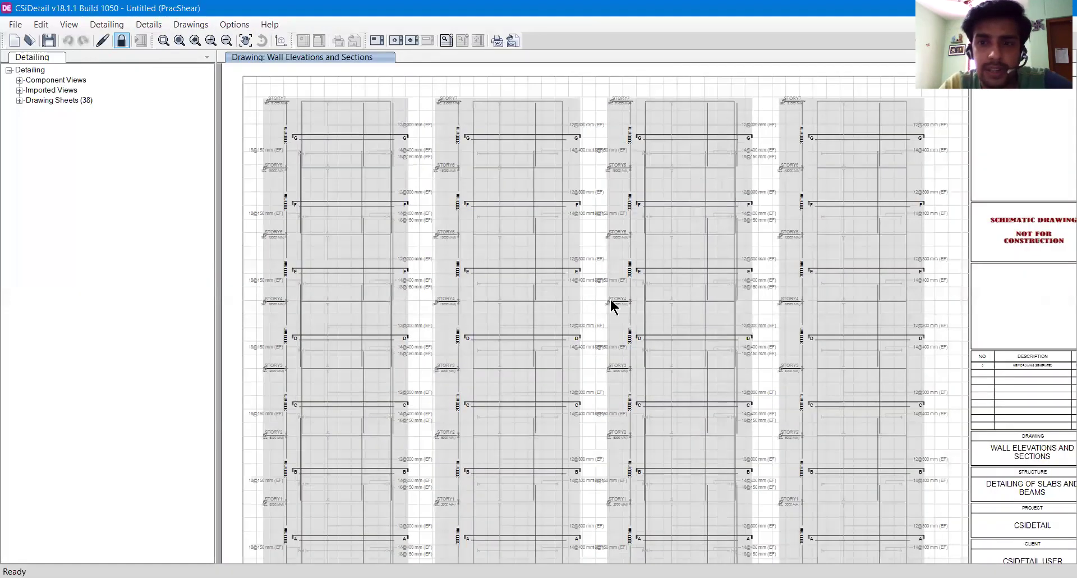
{"action": "scroll", "coordinate": [610, 304], "scroll_direction": "down", "scroll_amount": 1}
{"action": "mouse_move", "coordinate": [616, 301]}
{"action": "middle_mouse_down"}
{"action": "mouse_move", "coordinate": [558, 284]}
{"action": "mouse_move", "coordinate": [613, 279]}
{"action": "mouse_move", "coordinate": [552, 283]}
{"action": "middle_mouse_up"}
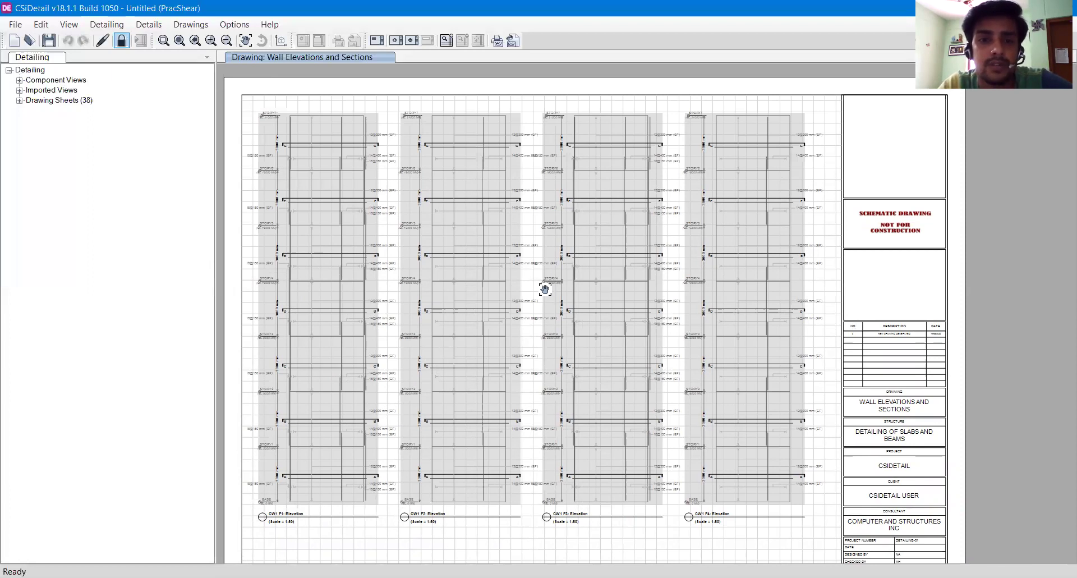
{"action": "mouse_move", "coordinate": [544, 284]}
{"action": "left_mouse_down"}
{"action": "mouse_move", "coordinate": [625, 331]}
{"action": "mouse_move", "coordinate": [577, 320]}
{"action": "mouse_move", "coordinate": [585, 288]}
{"action": "left_mouse_up"}
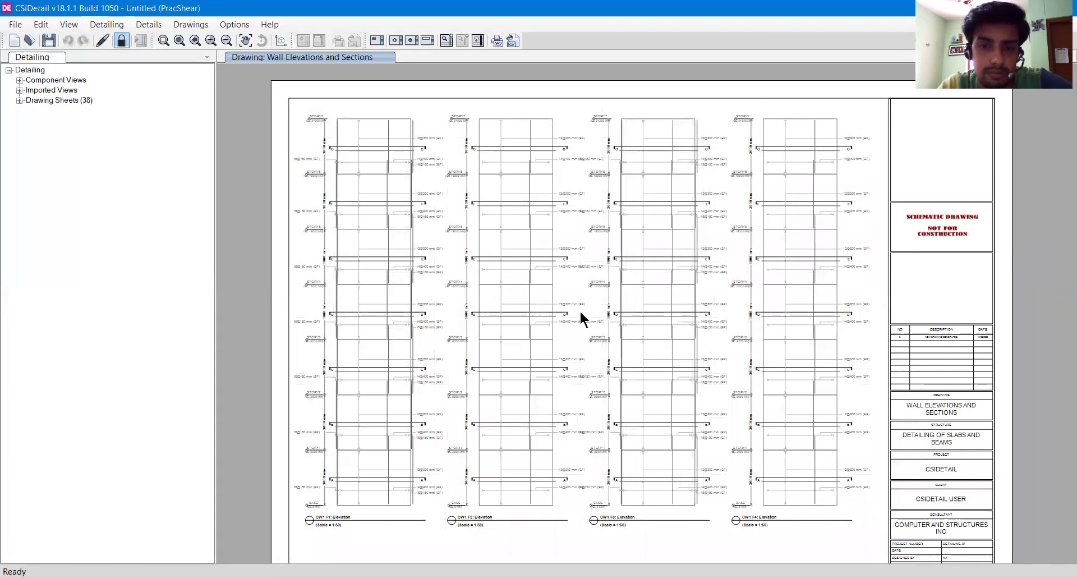
{"action": "left_click_drag", "start_coordinate": [573, 275], "coordinate": [746, 376]}
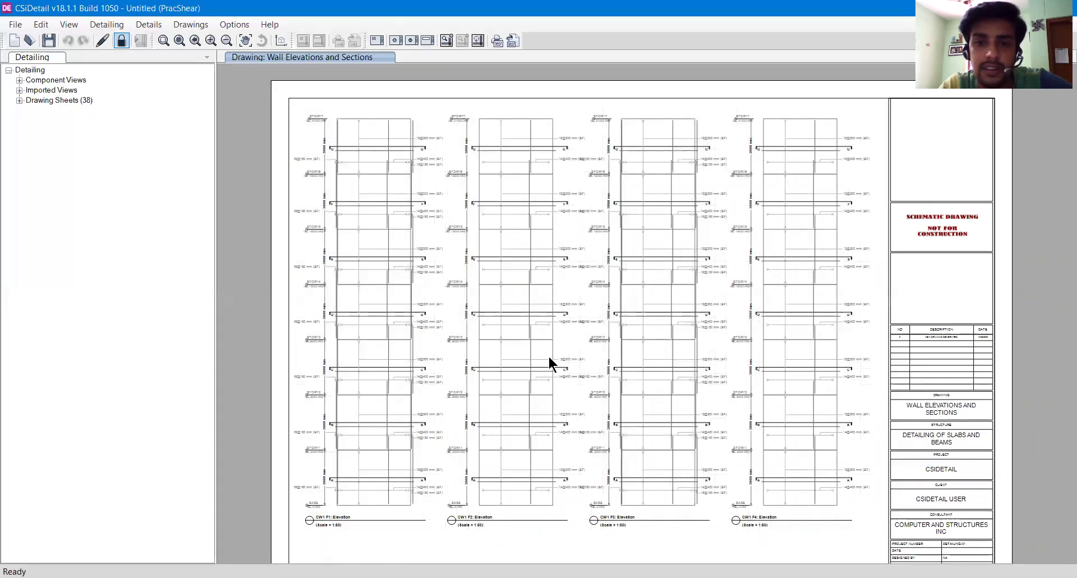
{"action": "right_click", "coordinate": [604, 299]}
{"action": "right_click", "coordinate": [721, 267]}
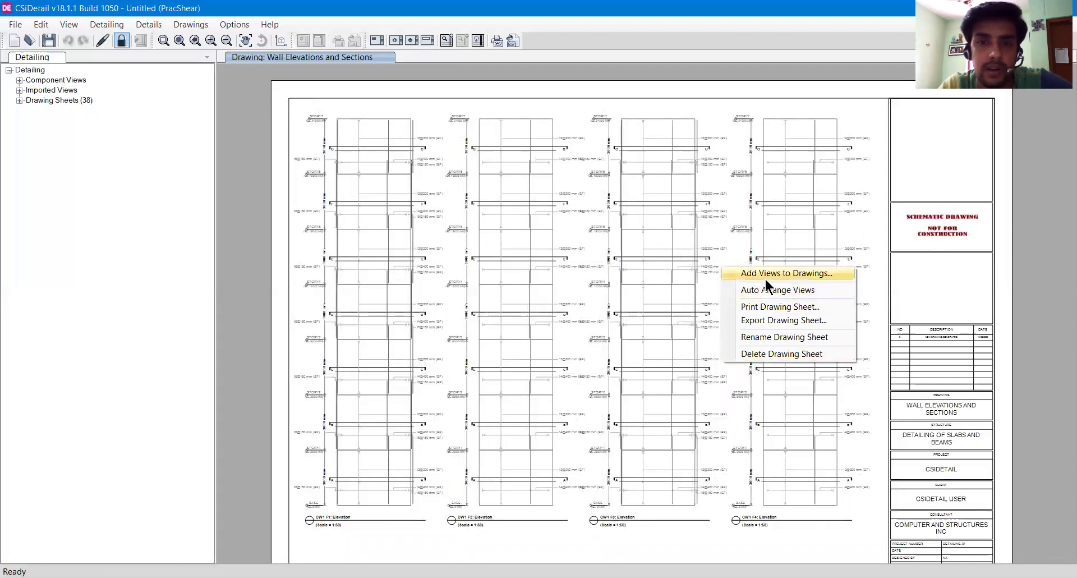
Step: Rearrange the wall elevation views so CW1 F3 sits directly beside CW1 F1, with CW1 F2 between CW1 F3 and CW1 F4
{"action": "left_click", "coordinate": [788, 221]}
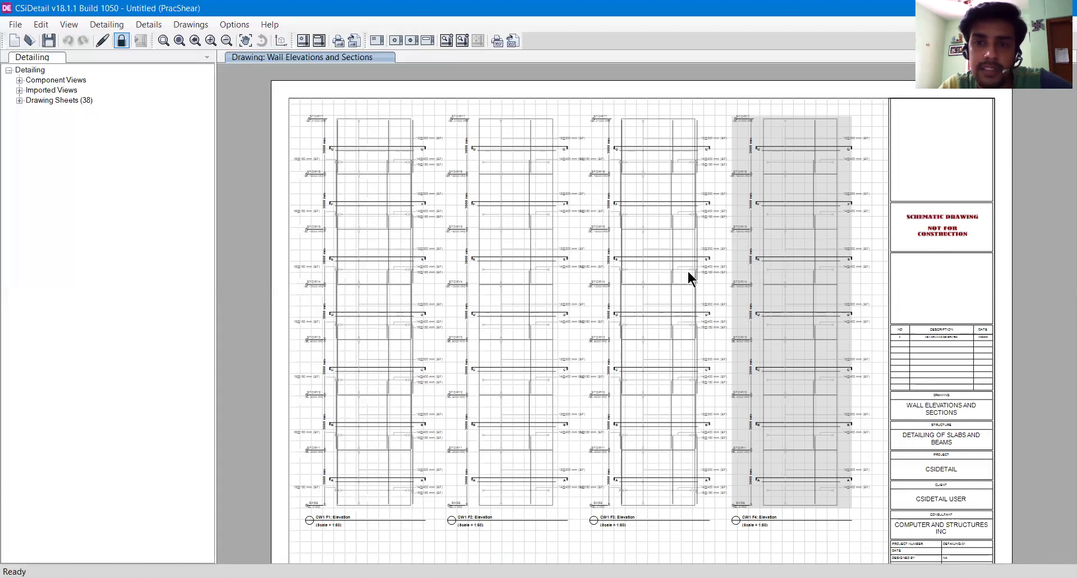
{"action": "left_click", "coordinate": [659, 277]}
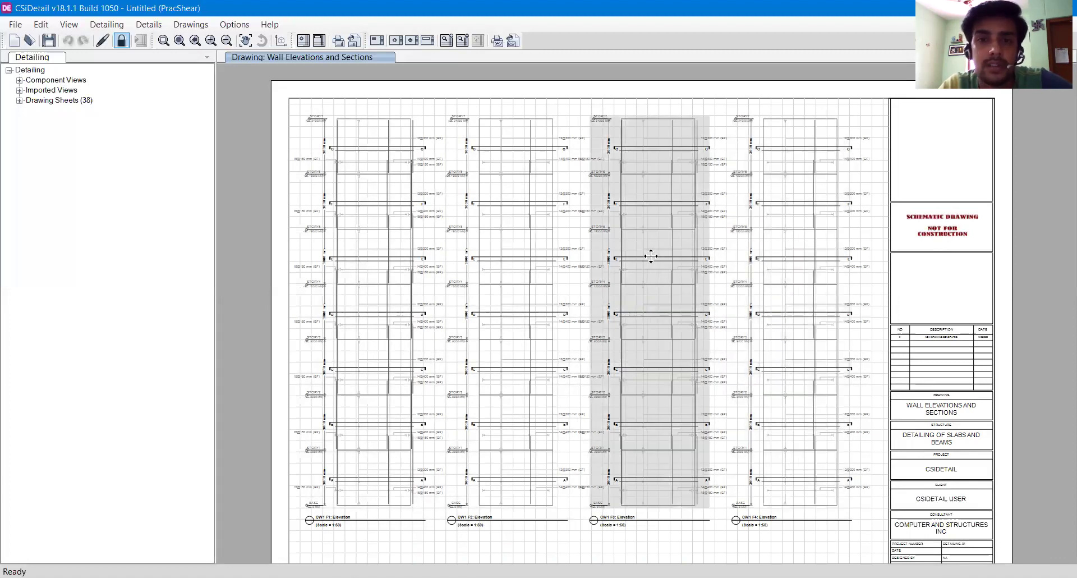
{"action": "scroll", "coordinate": [651, 257], "scroll_direction": "up", "scroll_amount": 1}
{"action": "scroll", "coordinate": [645, 258], "scroll_direction": "down", "scroll_amount": 1}
{"action": "mouse_move", "coordinate": [642, 259]}
{"action": "left_mouse_down"}
{"action": "mouse_move", "coordinate": [611, 303]}
{"action": "mouse_move", "coordinate": [601, 248]}
{"action": "mouse_move", "coordinate": [643, 254]}
{"action": "left_mouse_up"}
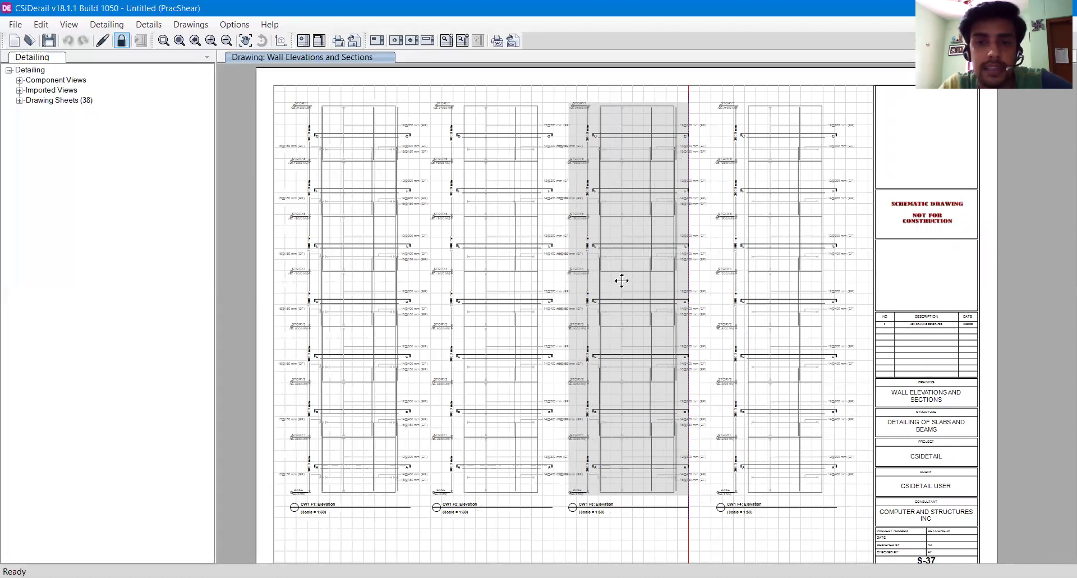
{"action": "left_click_drag", "start_coordinate": [620, 279], "coordinate": [671, 282]}
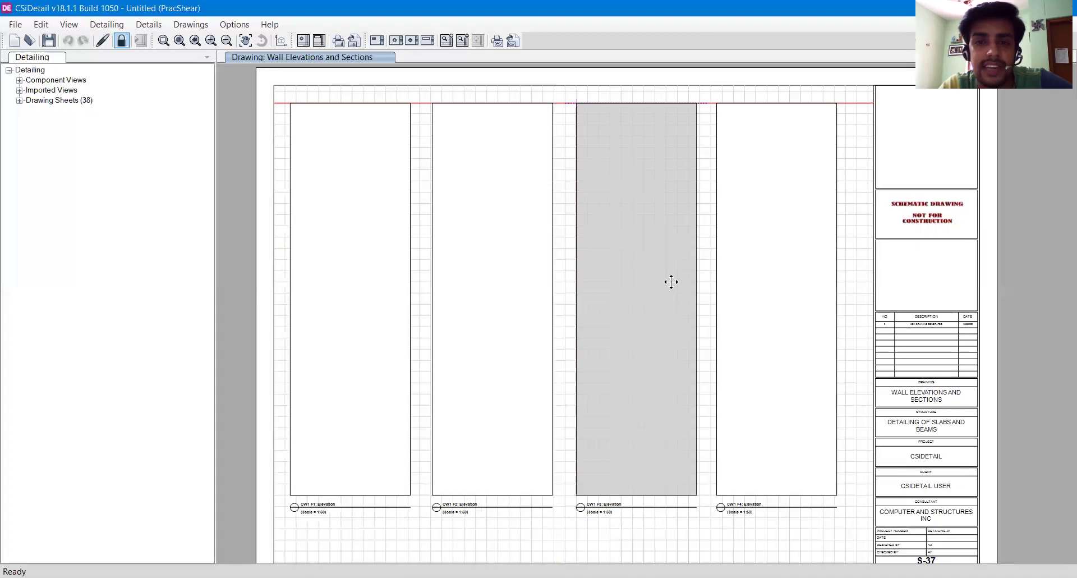
{"action": "left_click_drag", "start_coordinate": [484, 341], "coordinate": [693, 336]}
{"action": "left_click_drag", "start_coordinate": [594, 348], "coordinate": [450, 347]}
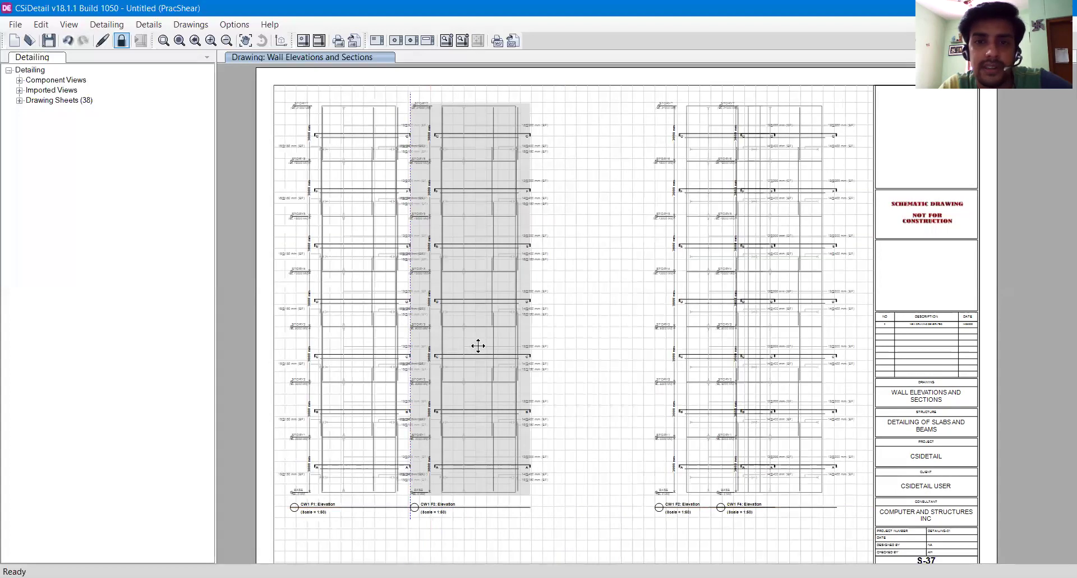
{"action": "left_click_drag", "start_coordinate": [702, 319], "coordinate": [617, 325]}
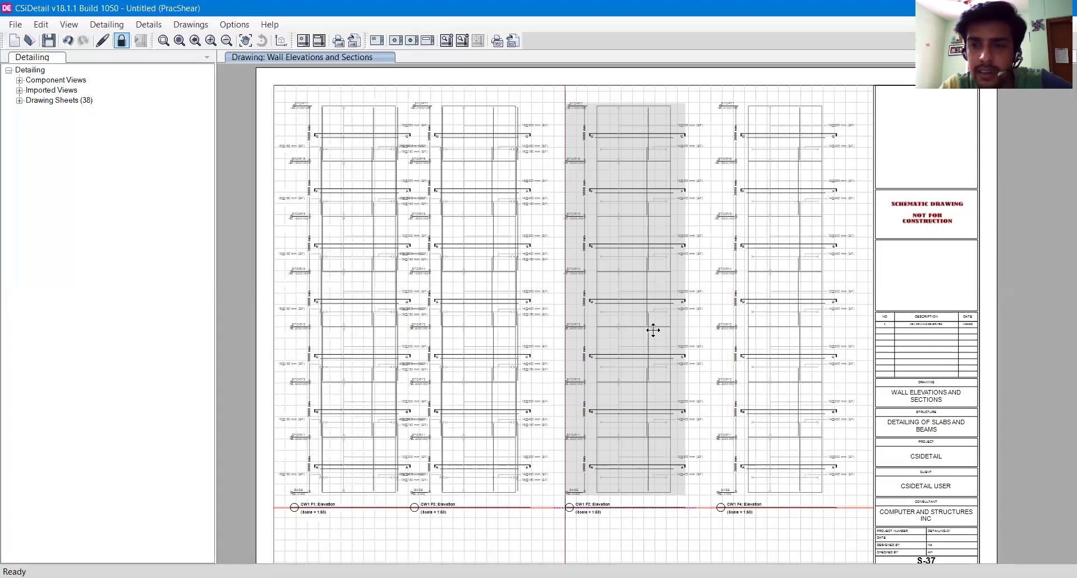
Step: Examine the rearranged Wall Elevations and Sections sheet together with its title block
{"action": "left_click", "coordinate": [918, 220]}
{"action": "scroll", "coordinate": [907, 284], "scroll_direction": "down", "scroll_amount": 1}
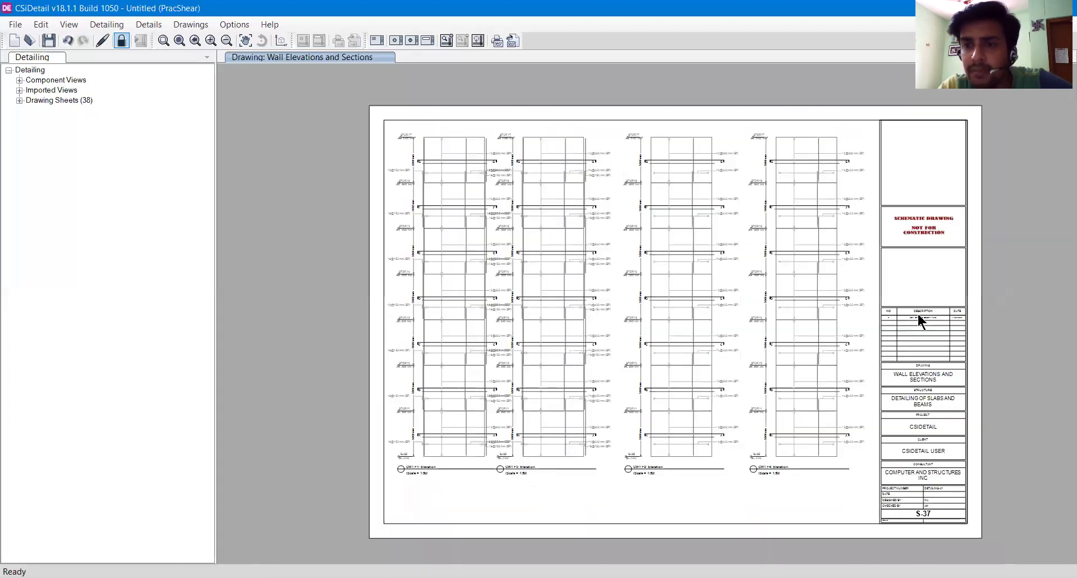
{"action": "scroll", "coordinate": [930, 200], "scroll_direction": "up", "scroll_amount": 2}
{"action": "scroll", "coordinate": [943, 385], "scroll_direction": "down", "scroll_amount": 1}
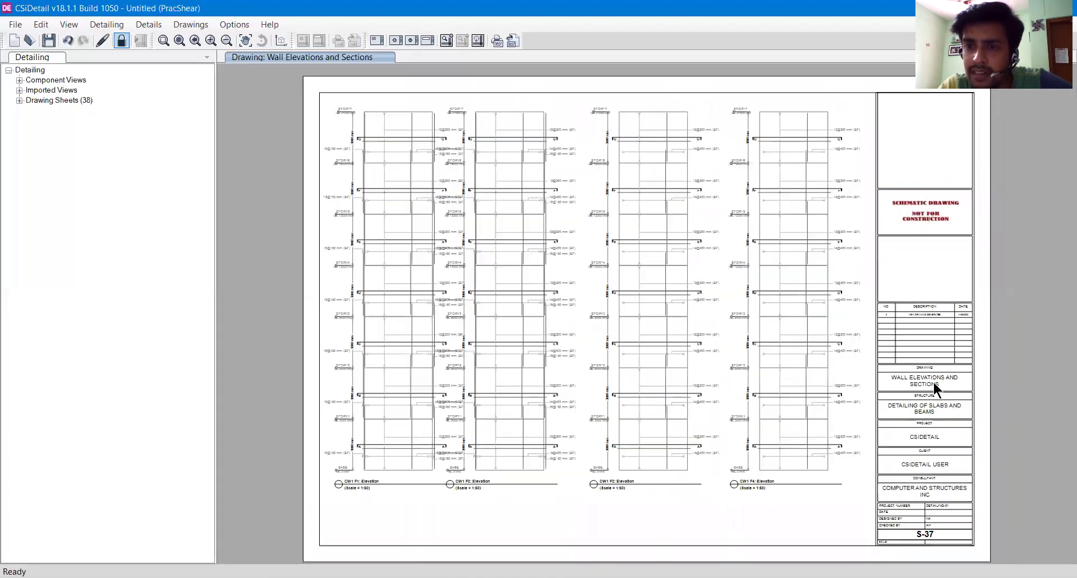
{"action": "scroll", "coordinate": [935, 387], "scroll_direction": "up", "scroll_amount": 1}
{"action": "right_click", "coordinate": [915, 209]}
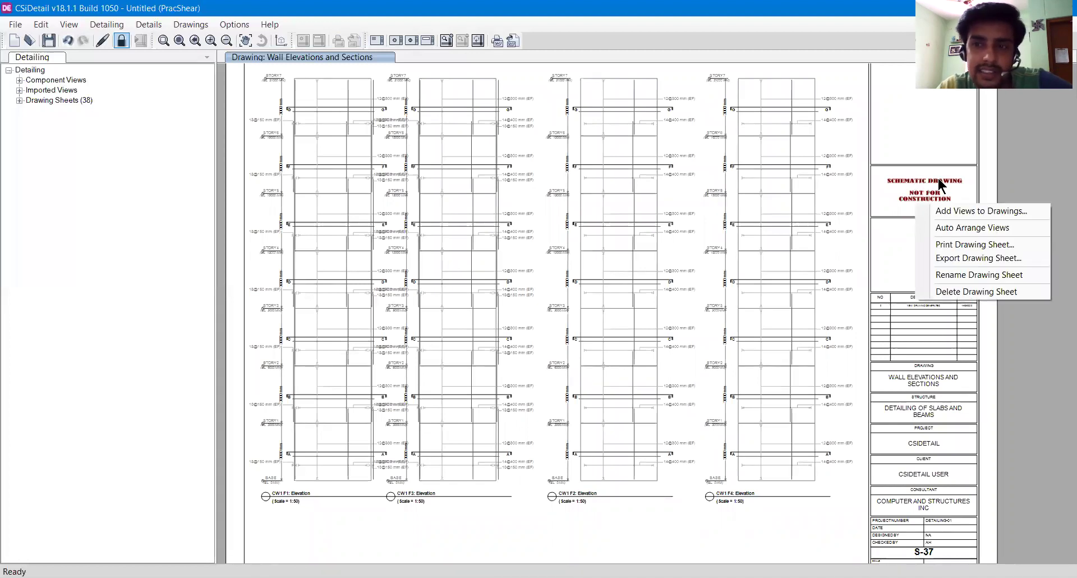
{"action": "left_click", "coordinate": [901, 189]}
{"action": "scroll", "coordinate": [917, 336], "scroll_direction": "down", "scroll_amount": 3}
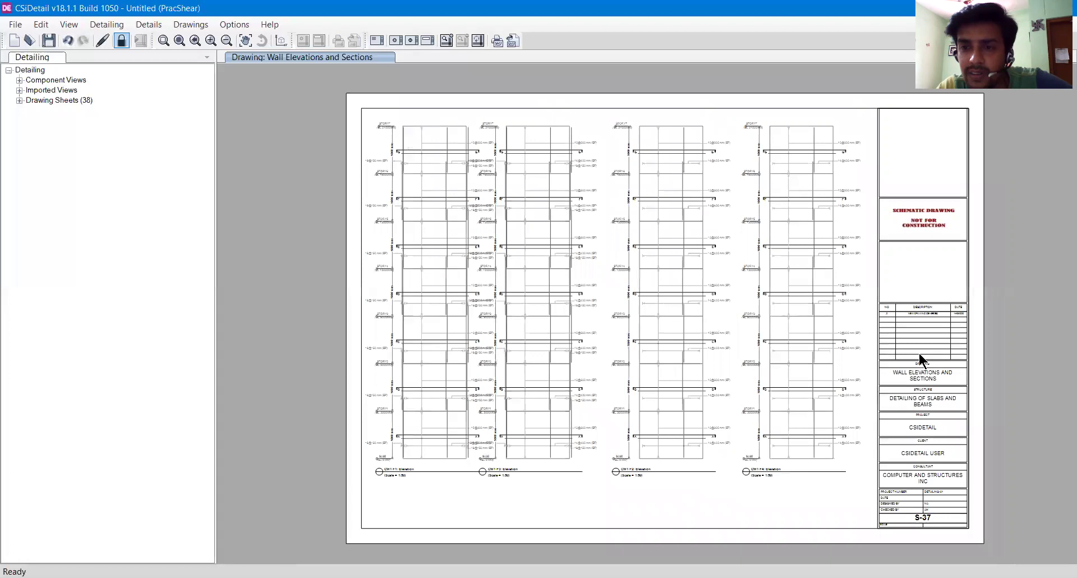
{"action": "scroll", "coordinate": [953, 438], "scroll_direction": "up", "scroll_amount": 1}
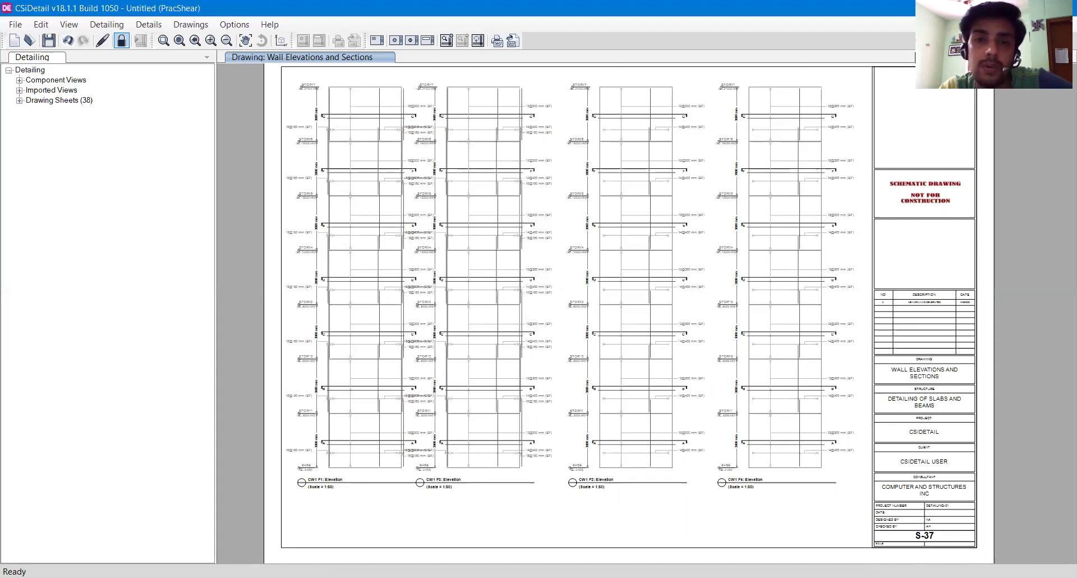
Step: Open the Concrete Beam Elevations and Sections (1 of 14) sheet from 7CB1:Elevation in a new model view
{"action": "mouse_move", "coordinate": [1003, 94]}
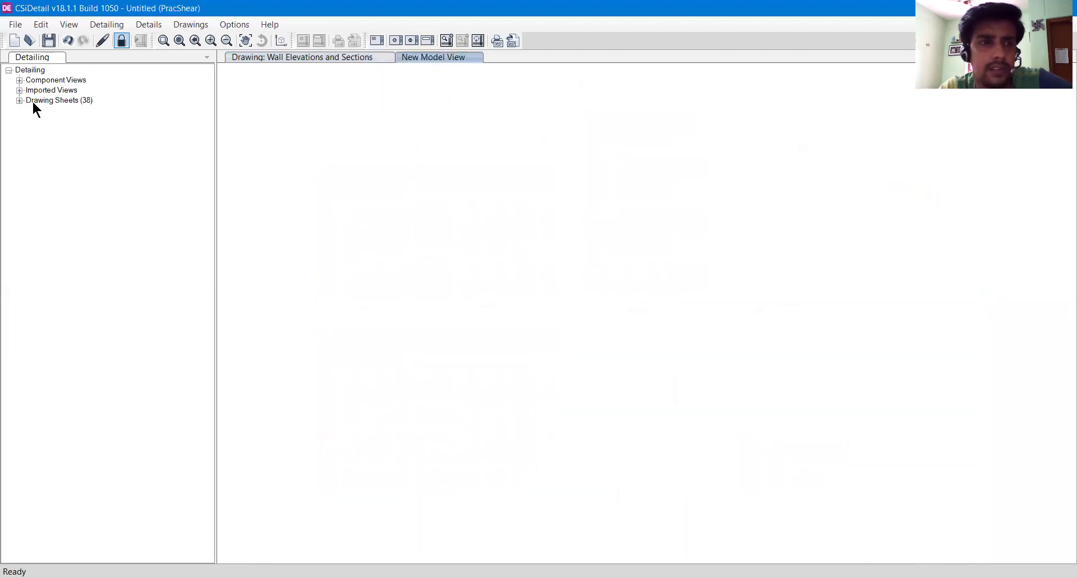
{"action": "left_click", "coordinate": [20, 99]}
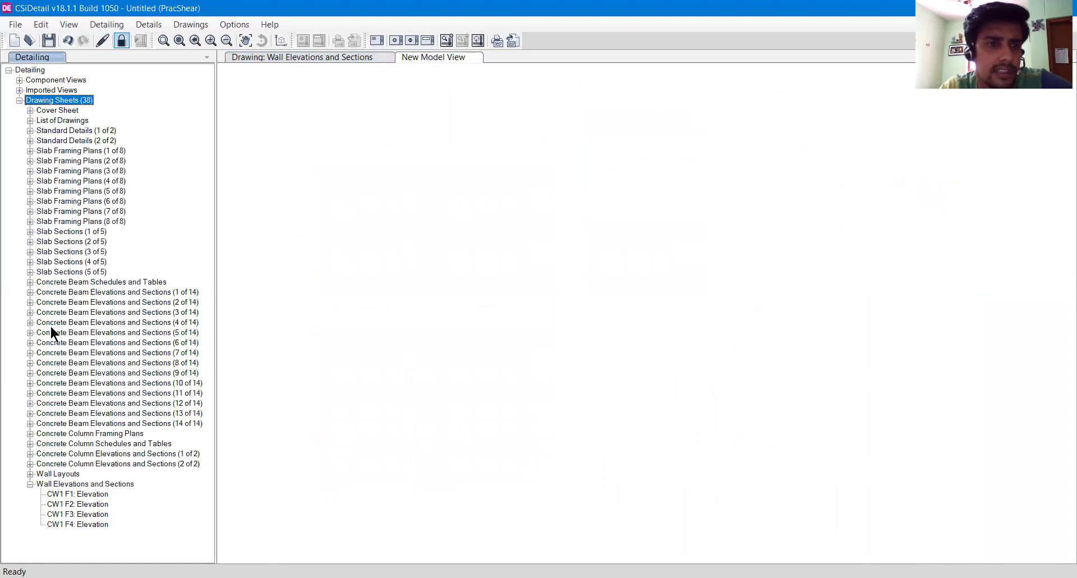
{"action": "left_click", "coordinate": [30, 291]}
{"action": "double_click", "coordinate": [73, 302]}
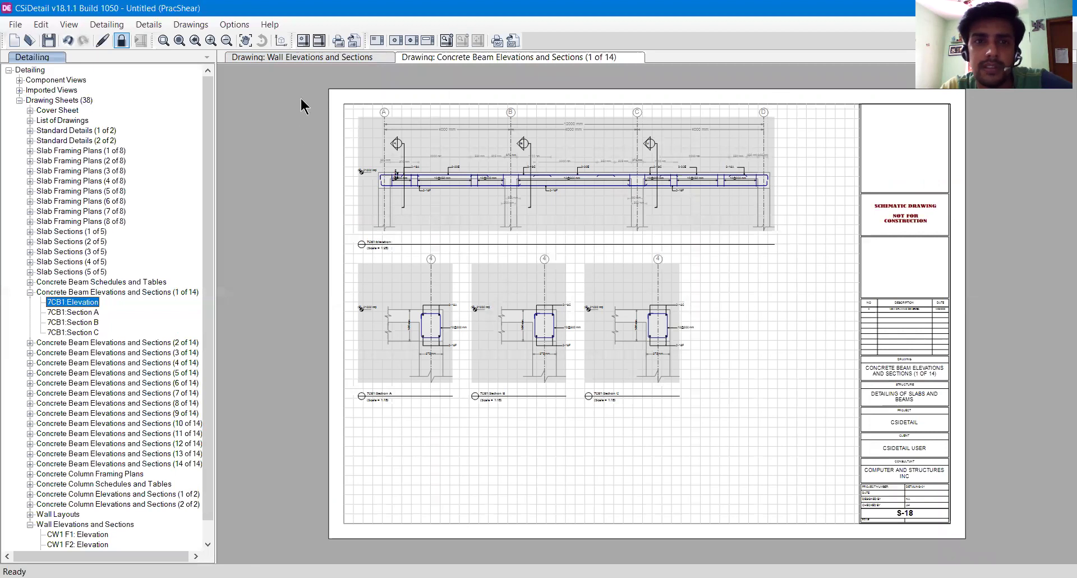
{"action": "left_click", "coordinate": [354, 59]}
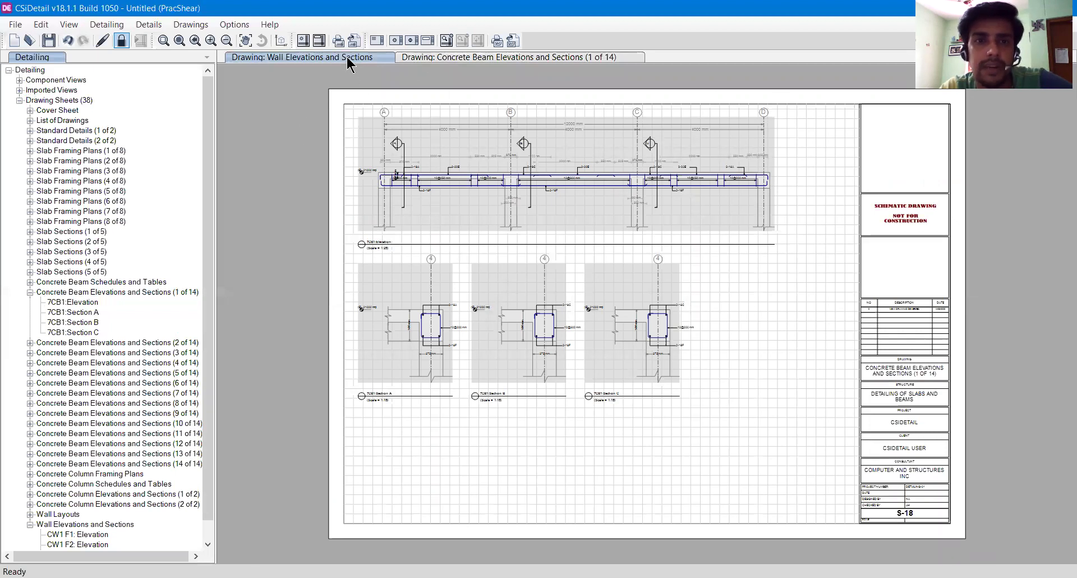
{"action": "left_click", "coordinate": [439, 59]}
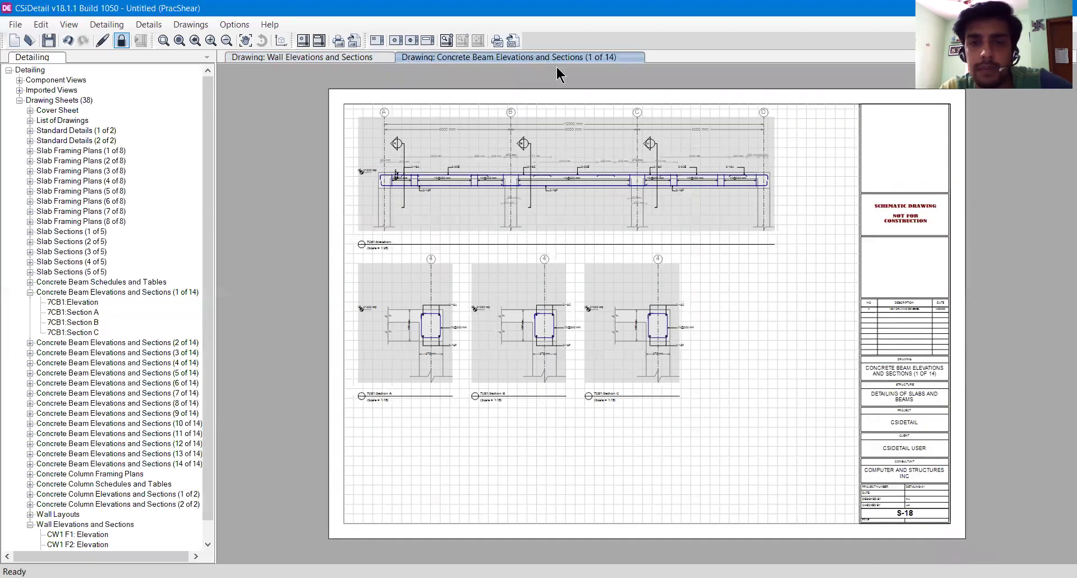
Step: Spread the 7CB1 Section A, B and C views wider and lower on the sheet, and shift the beam elevation right and down
{"action": "left_click_drag", "start_coordinate": [623, 302], "coordinate": [787, 340]}
{"action": "left_click_drag", "start_coordinate": [563, 346], "coordinate": [630, 378]}
{"action": "left_click_drag", "start_coordinate": [410, 349], "coordinate": [447, 398]}
{"action": "left_click_drag", "start_coordinate": [617, 220], "coordinate": [674, 250]}
{"action": "left_click_drag", "start_coordinate": [472, 375], "coordinate": [470, 357]}
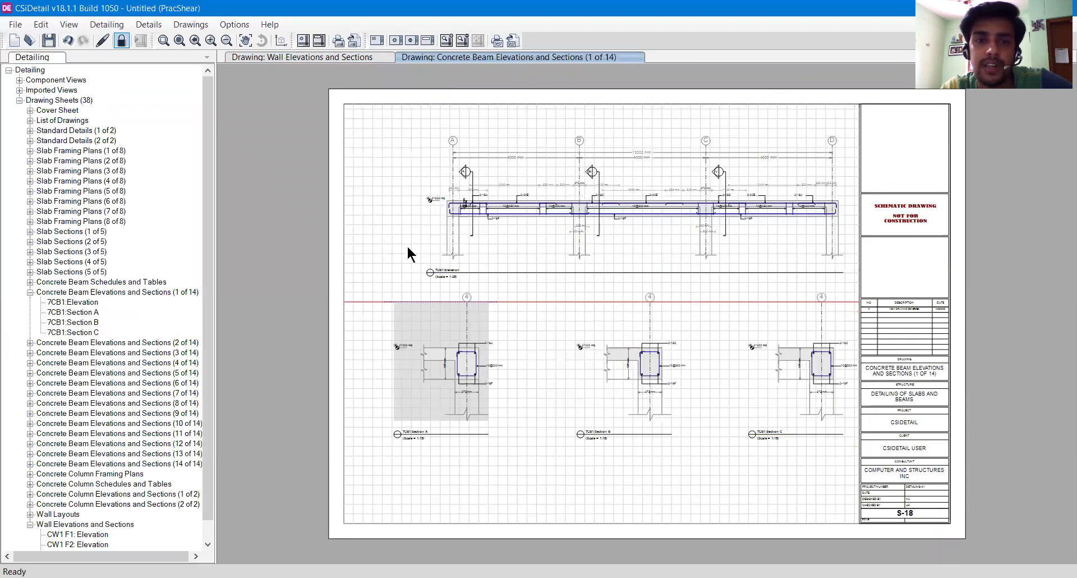
Step: Inspect the DXF and DWG export options for the 7CB1:Section A view and close them without exporting
{"action": "right_click", "coordinate": [406, 245]}
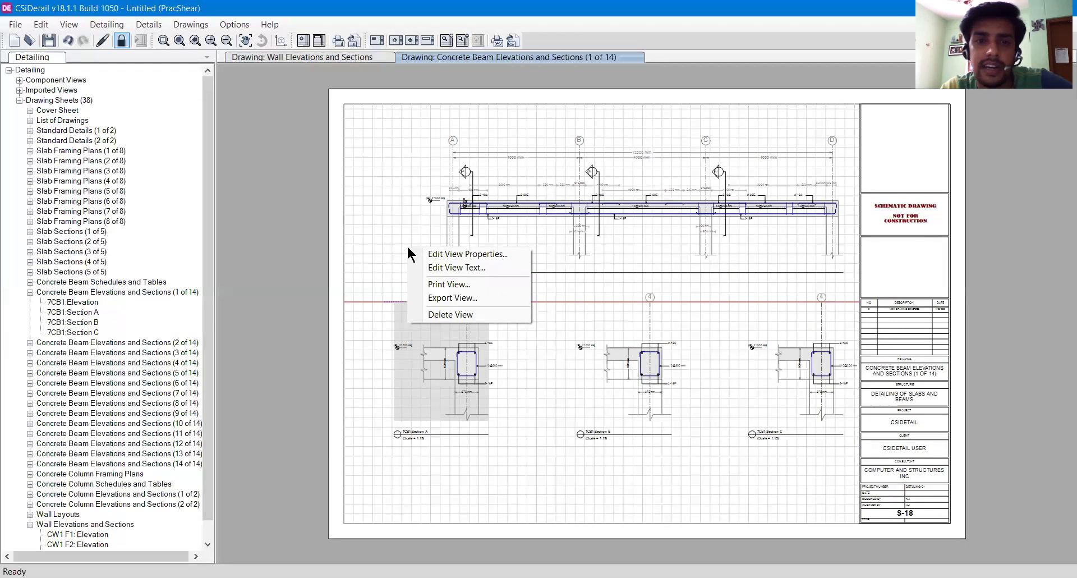
{"action": "left_click", "coordinate": [445, 298]}
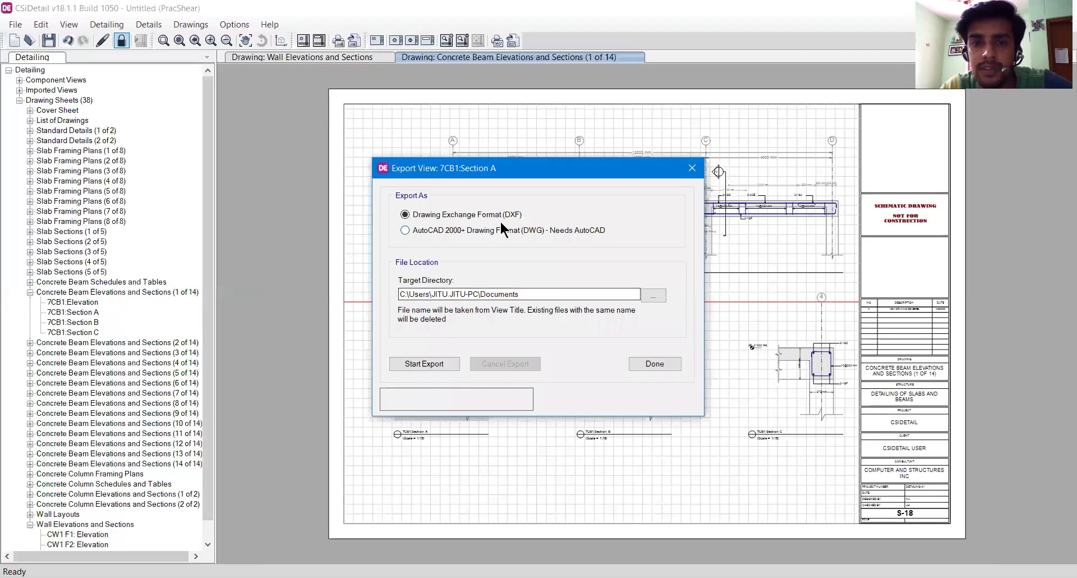
{"action": "left_click", "coordinate": [693, 168]}
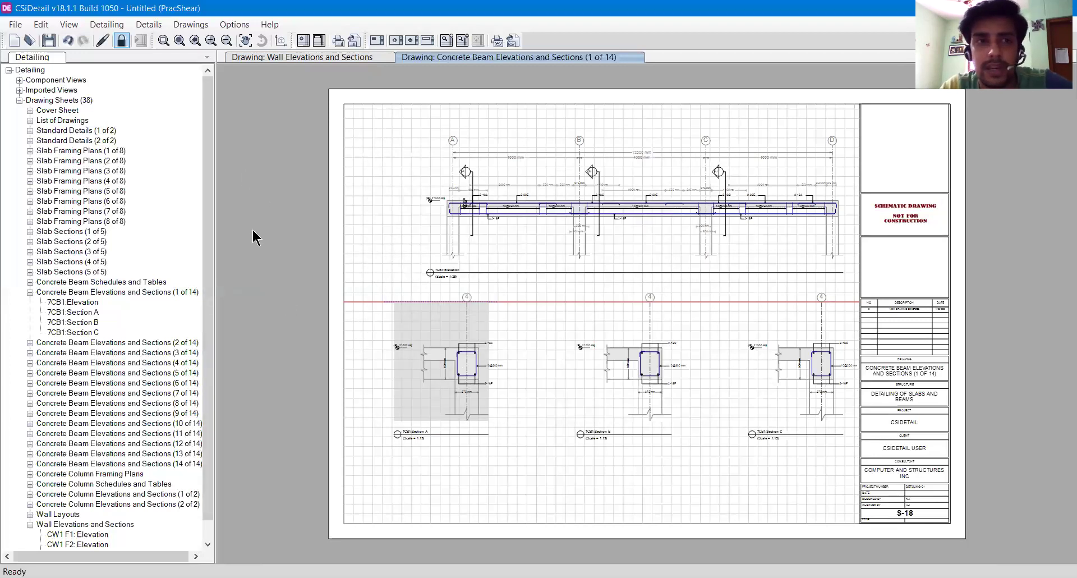
{"action": "left_click", "coordinate": [111, 26]}
{"action": "mouse_move", "coordinate": [191, 26]}
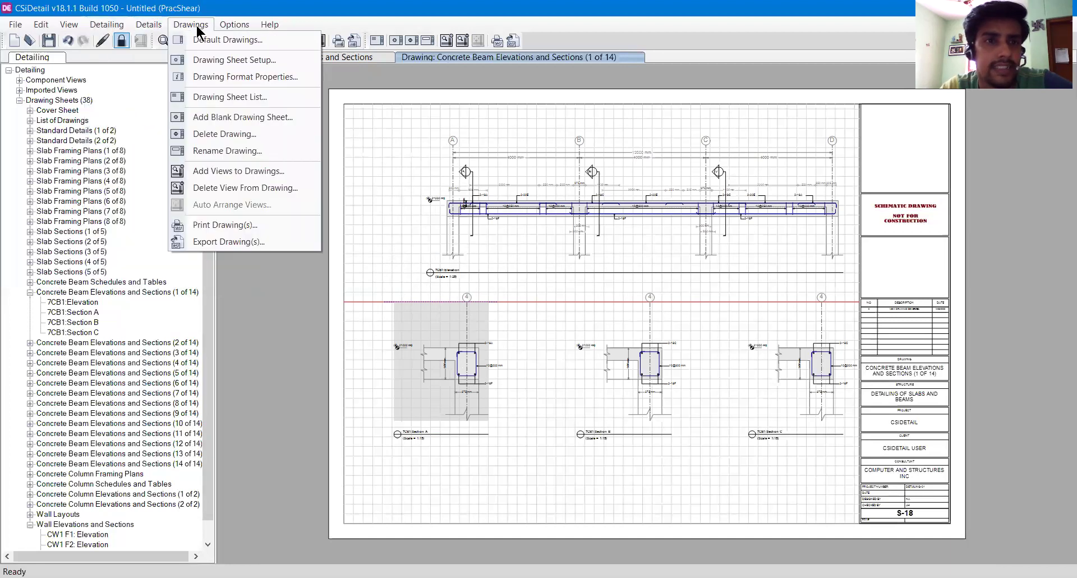
{"action": "mouse_move", "coordinate": [235, 26]}
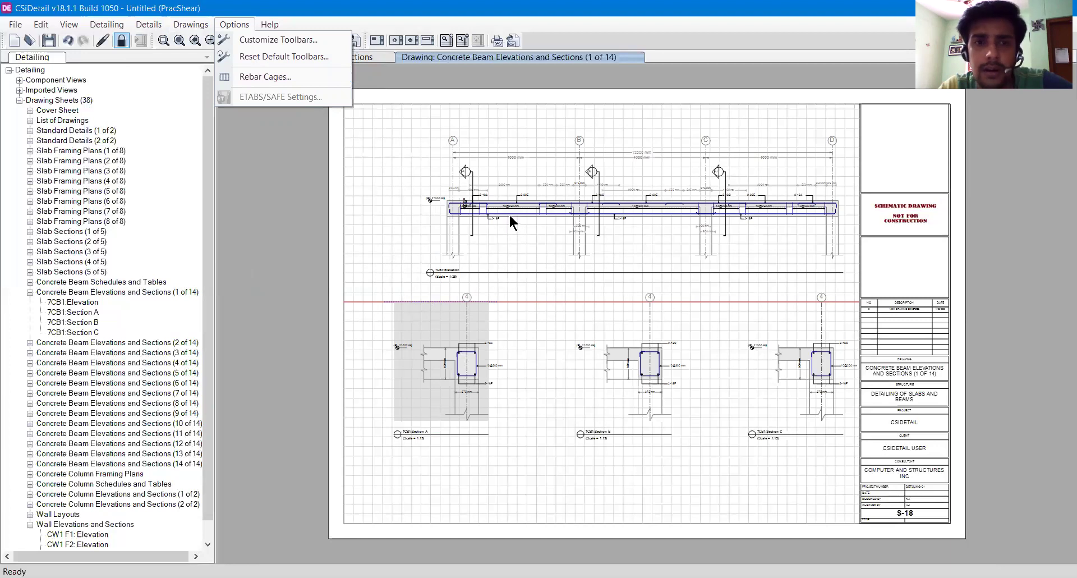
{"action": "left_click", "coordinate": [234, 24]}
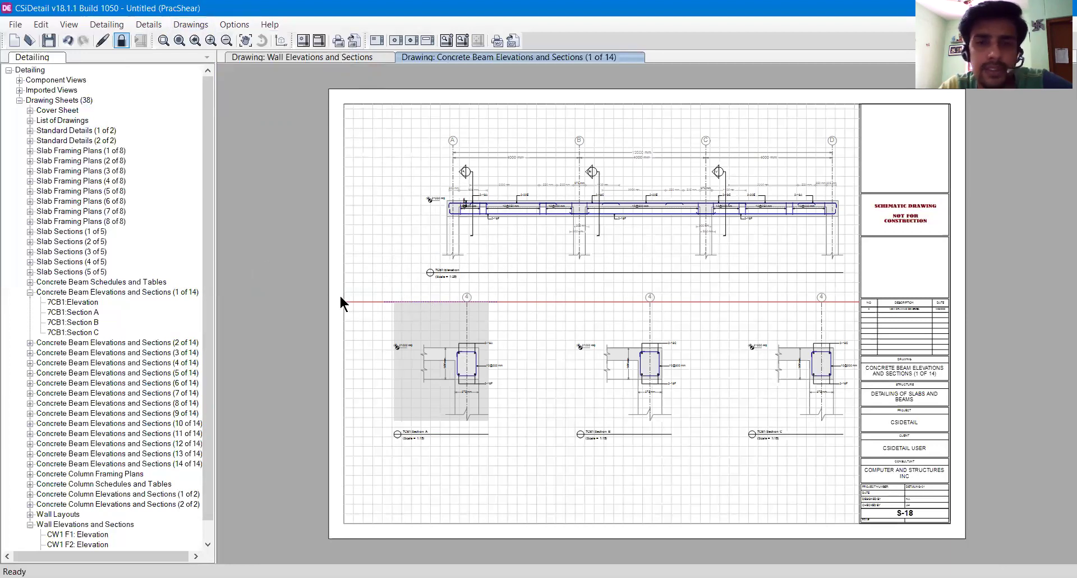